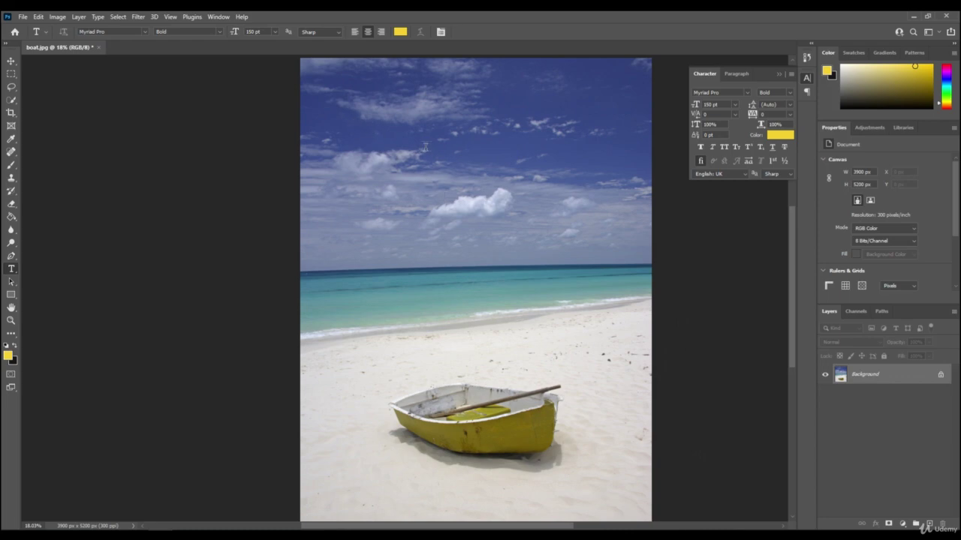
- Type the yellow bold word 'book' and move it right and down into the upper sky
{"action": "left_click", "coordinate": [340, 106]}
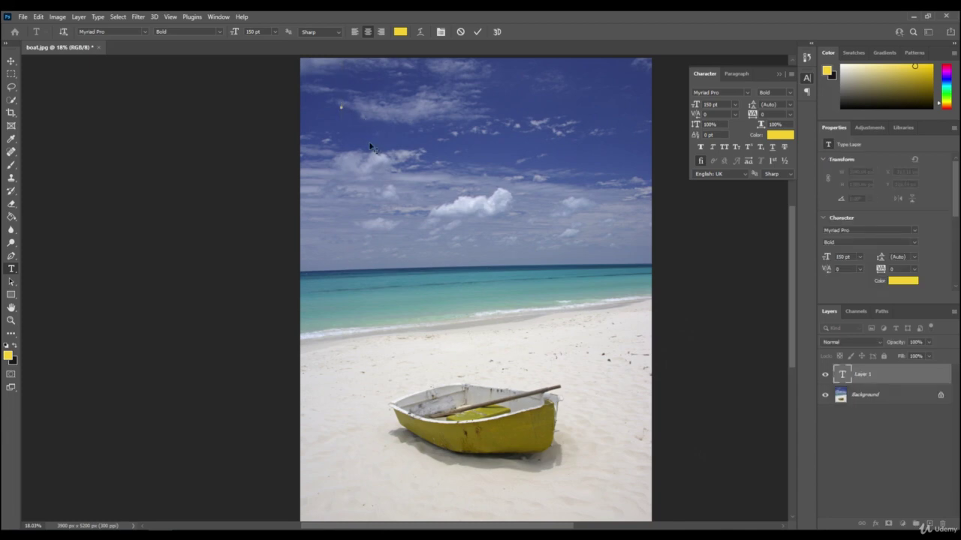
{"action": "type", "text": "boo"}
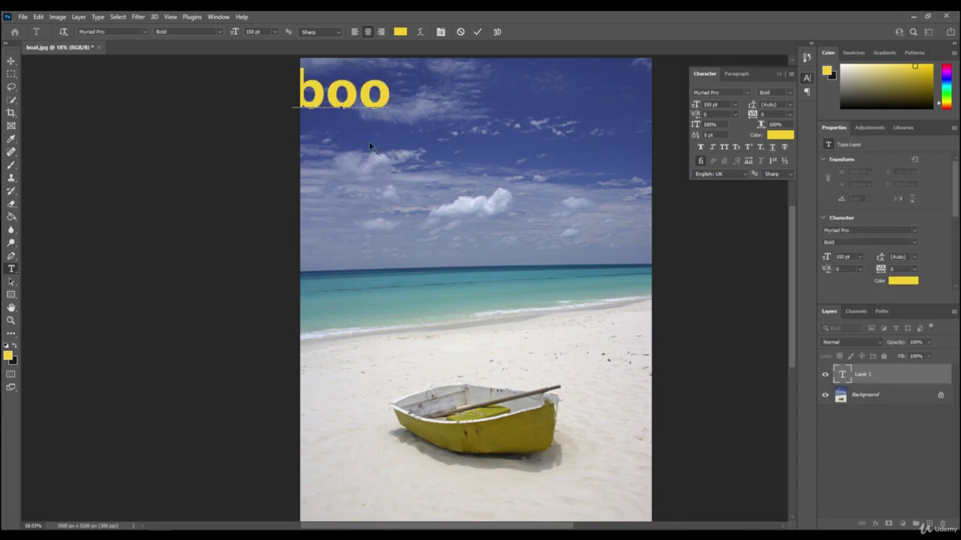
{"action": "type", "text": "k"}
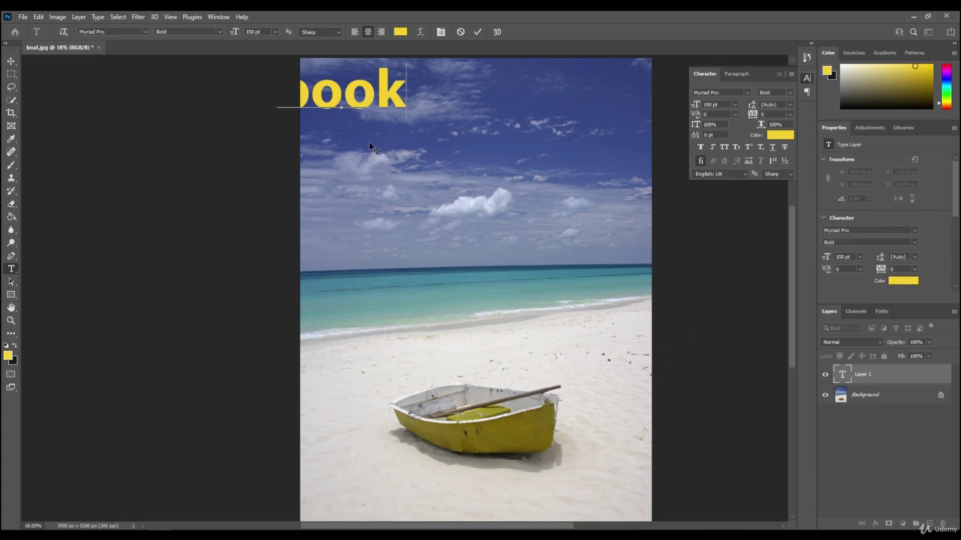
{"action": "left_click", "coordinate": [855, 377]}
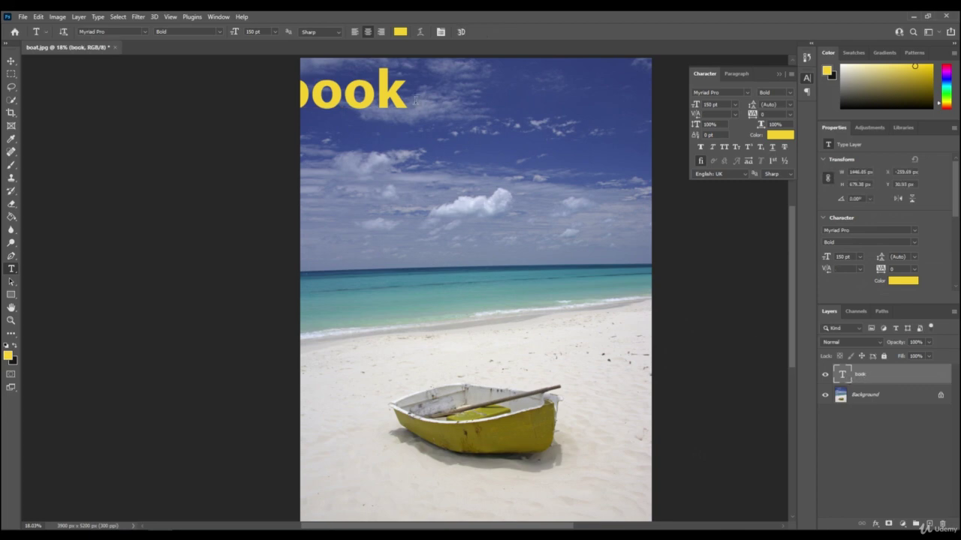
{"action": "left_click", "coordinate": [890, 379]}
{"action": "key", "text": "ctrl+t"}
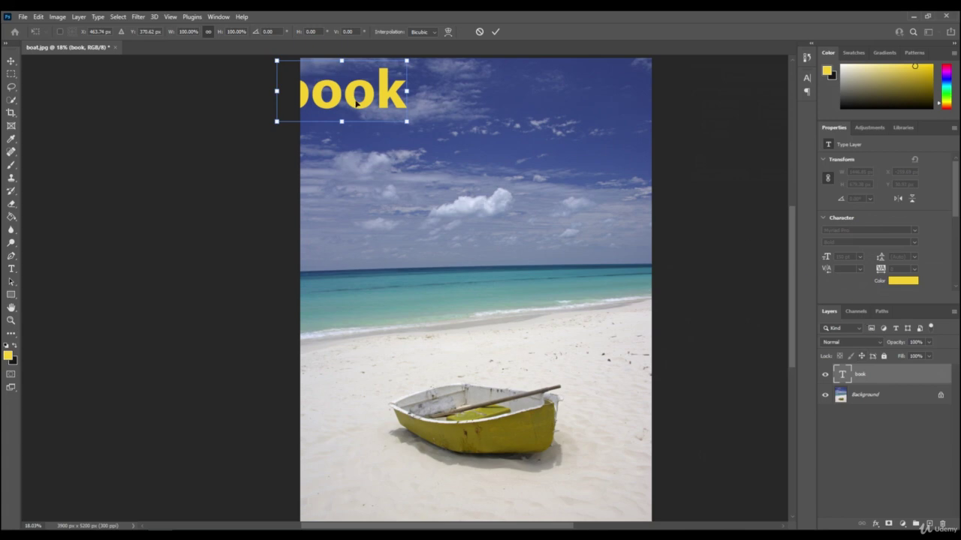
{"action": "left_click_drag", "start_coordinate": [342, 74], "coordinate": [420, 100]}
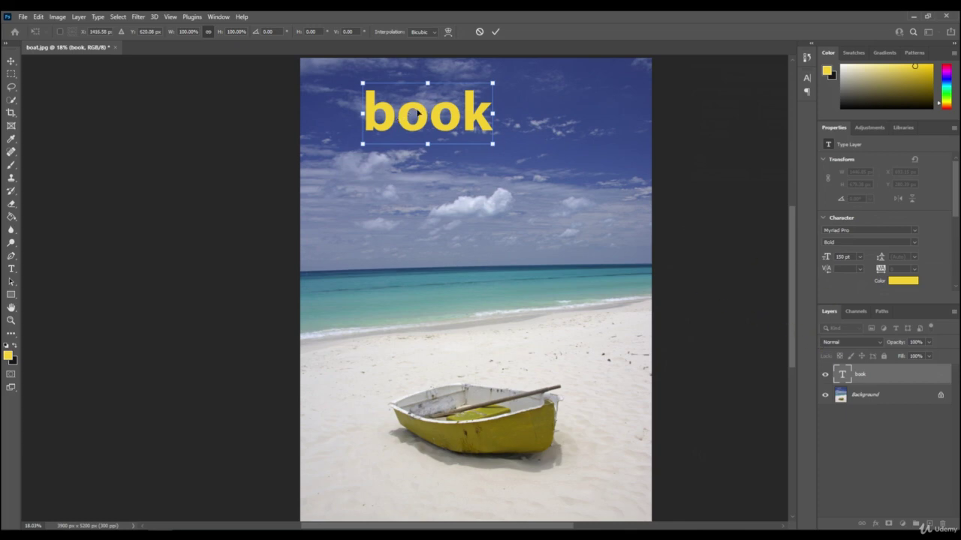
- Commit the text's new position, capitalise it to 'Book', then erase the word entirely
{"action": "key", "text": "Return"}
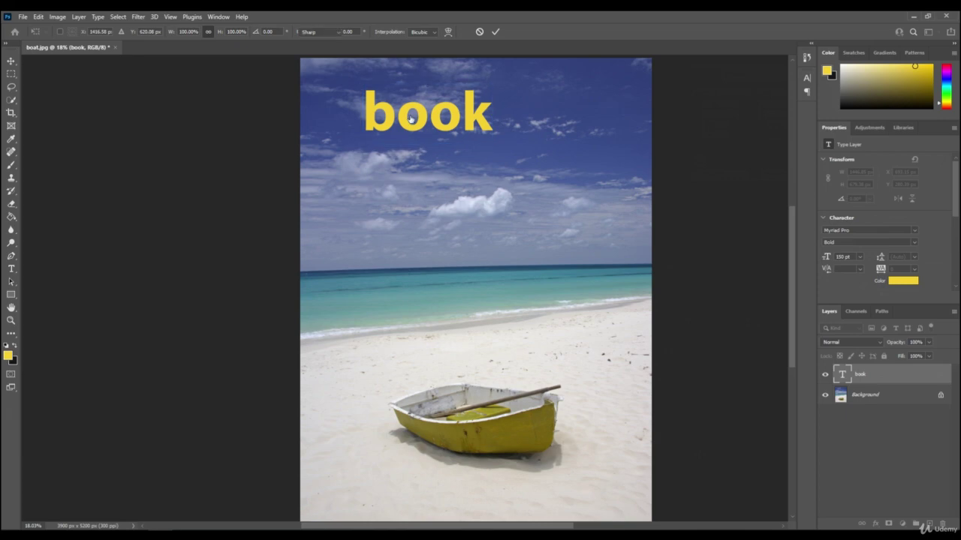
{"action": "left_click", "coordinate": [398, 120]}
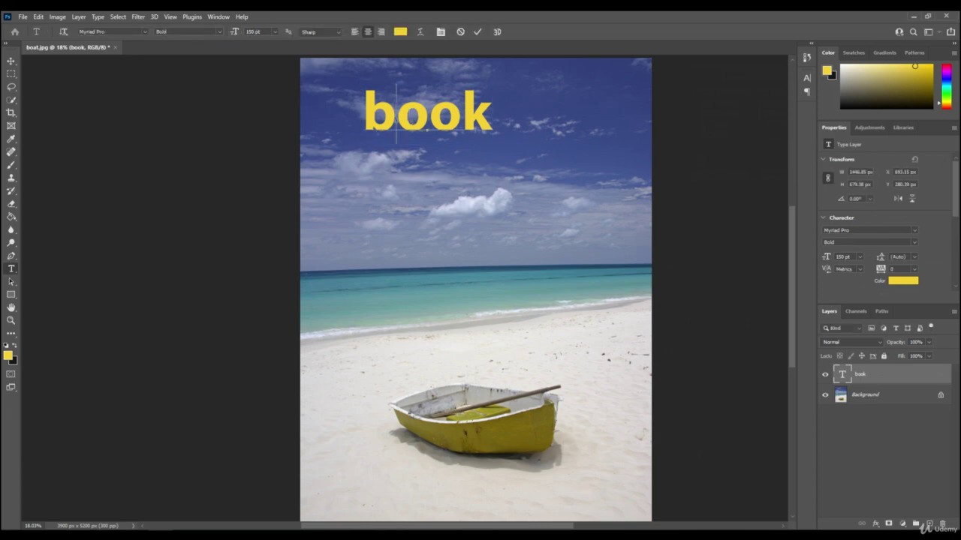
{"action": "key", "text": "BackSpace"}
{"action": "type", "text": "B"}
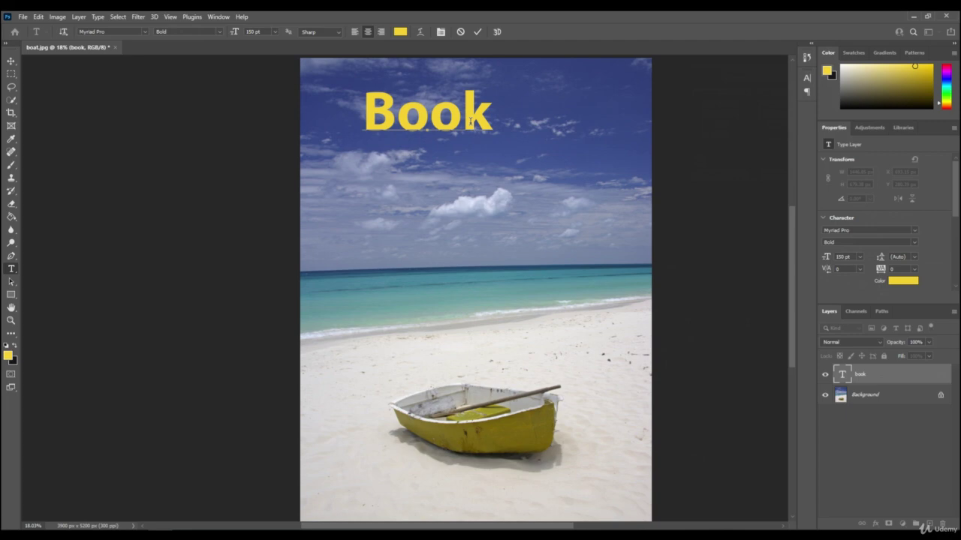
{"action": "left_click_drag", "start_coordinate": [493, 112], "coordinate": [362, 129]}
{"action": "key", "text": "BackSpace"}
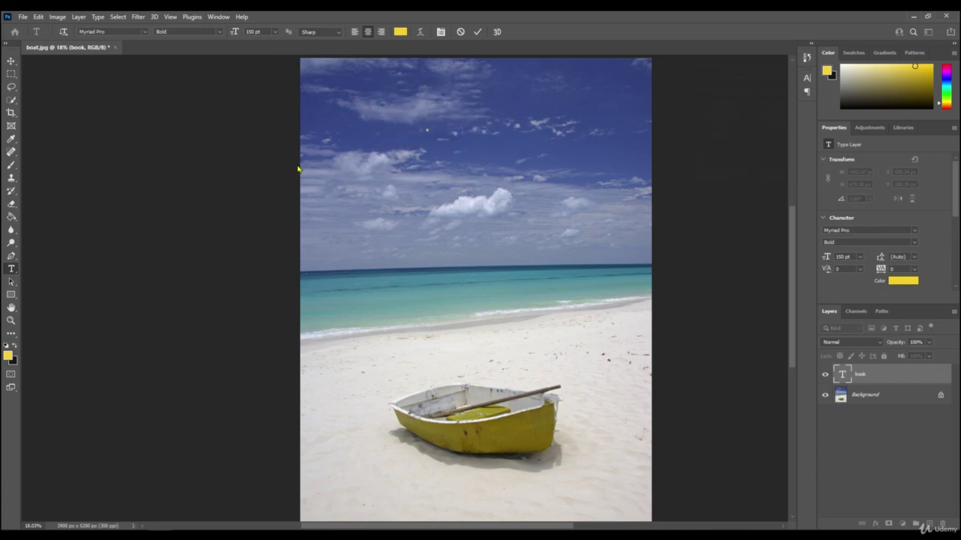
{"action": "left_click", "coordinate": [869, 375]}
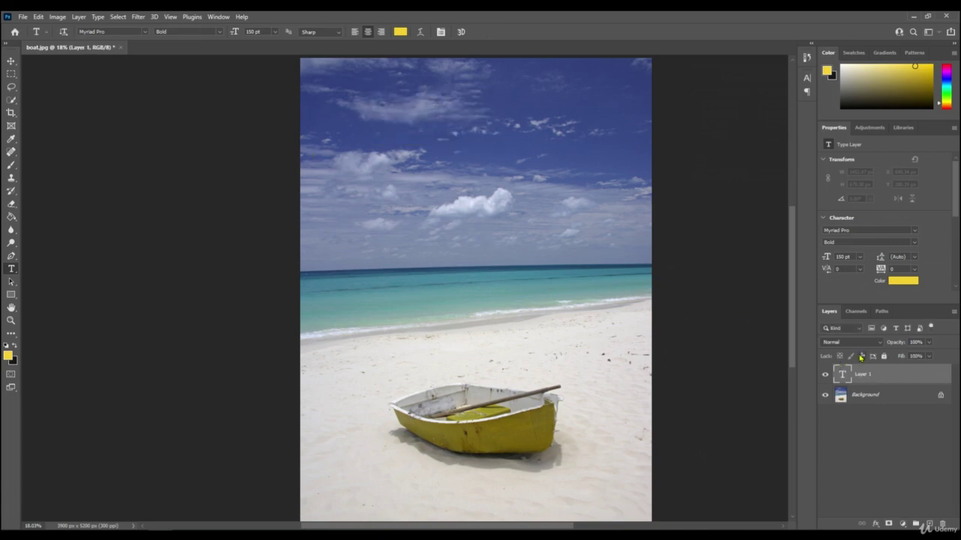
- Delete the empty Layer 1 and confirm, leaving only the Background
{"action": "right_click", "coordinate": [863, 375]}
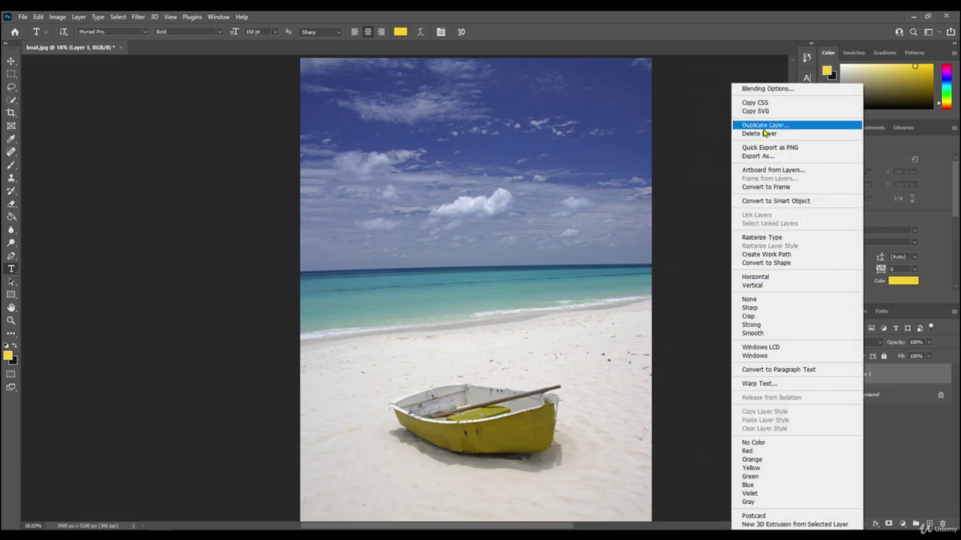
{"action": "left_click", "coordinate": [763, 132]}
{"action": "left_click", "coordinate": [430, 206]}
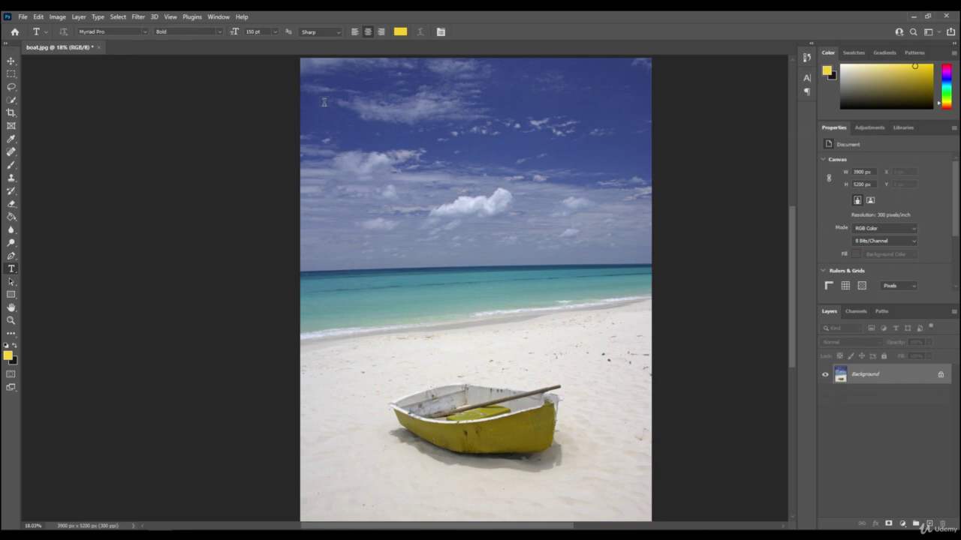
- In a sky-wide text box at 100 pt, type 'Book Your' and 'Flights Here' on two lines
{"action": "left_click_drag", "start_coordinate": [323, 98], "coordinate": [628, 203]}
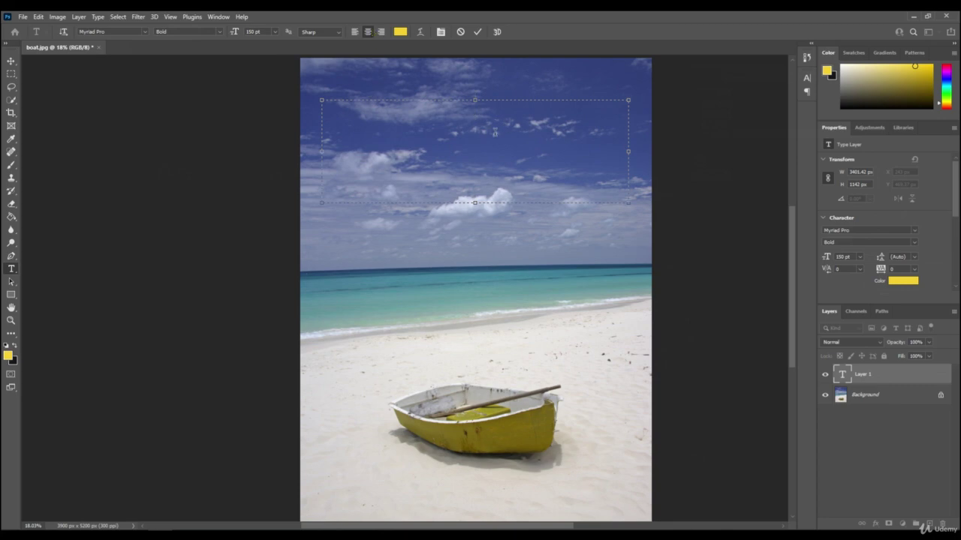
{"action": "left_click", "coordinate": [245, 32]}
{"action": "left_click", "coordinate": [467, 116]}
{"action": "type", "text": "B"}
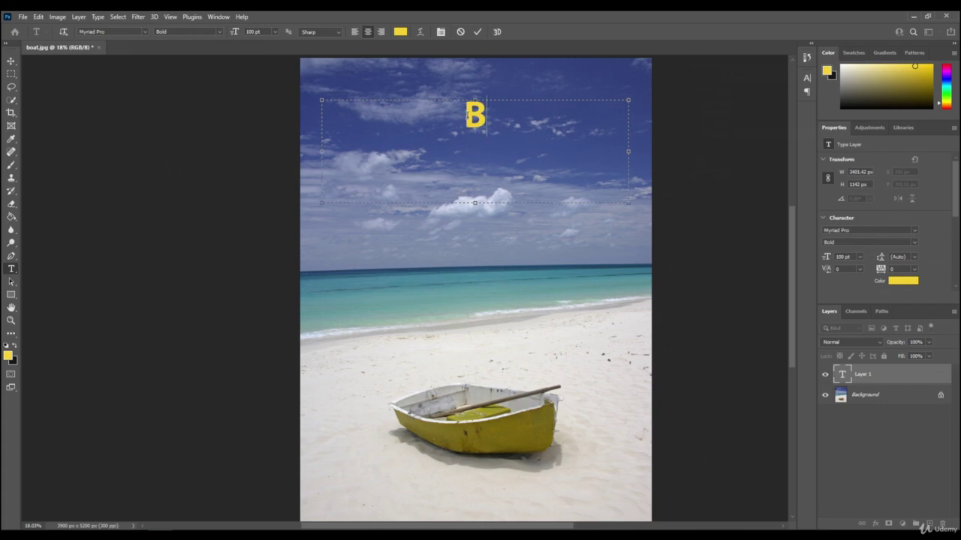
{"action": "type", "text": "ook Your"}
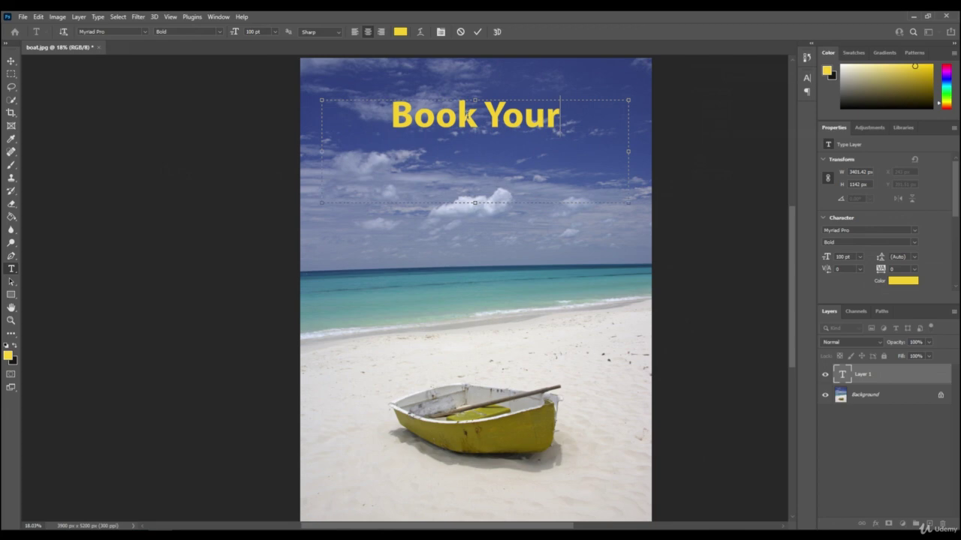
{"action": "key", "text": "Return"}
{"action": "type", "text": "Flights"}
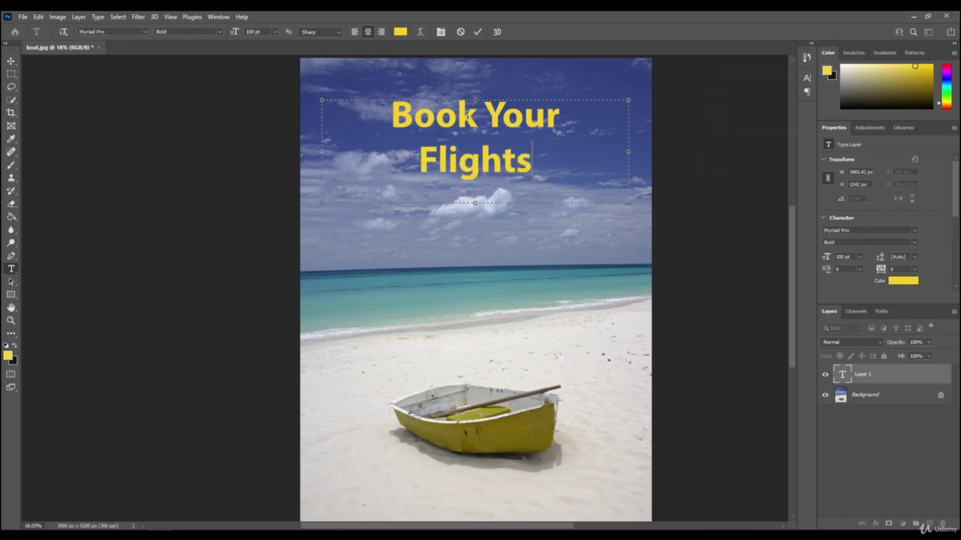
{"action": "type", "text": " Here"}
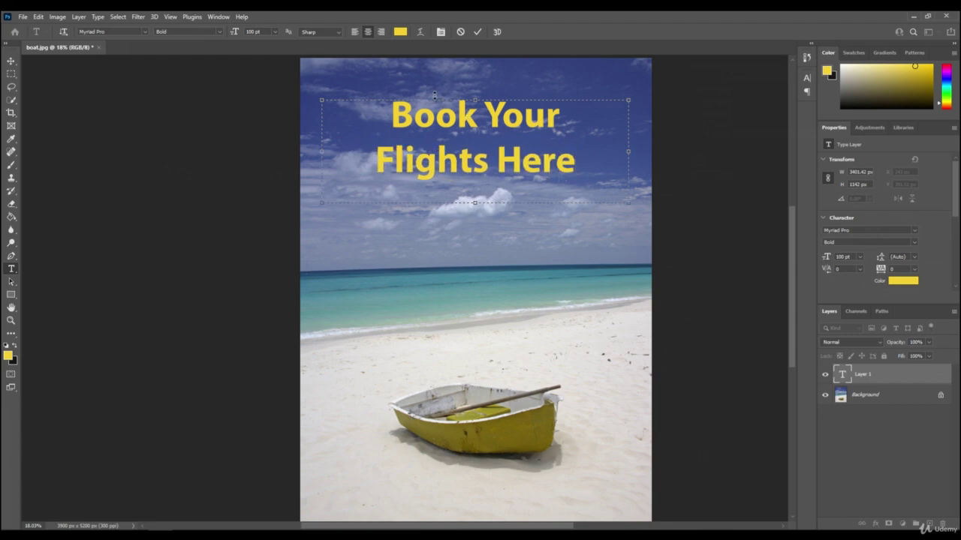
- Try left, right and centre alignment, keep the headline centred, then reselect both lines
{"action": "left_click_drag", "start_coordinate": [391, 109], "coordinate": [589, 177]}
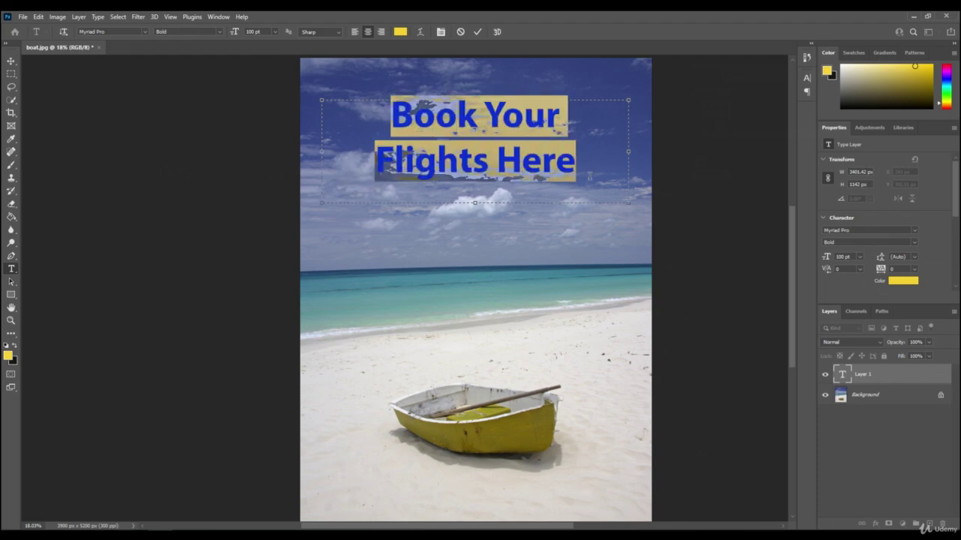
{"action": "left_click", "coordinate": [355, 32]}
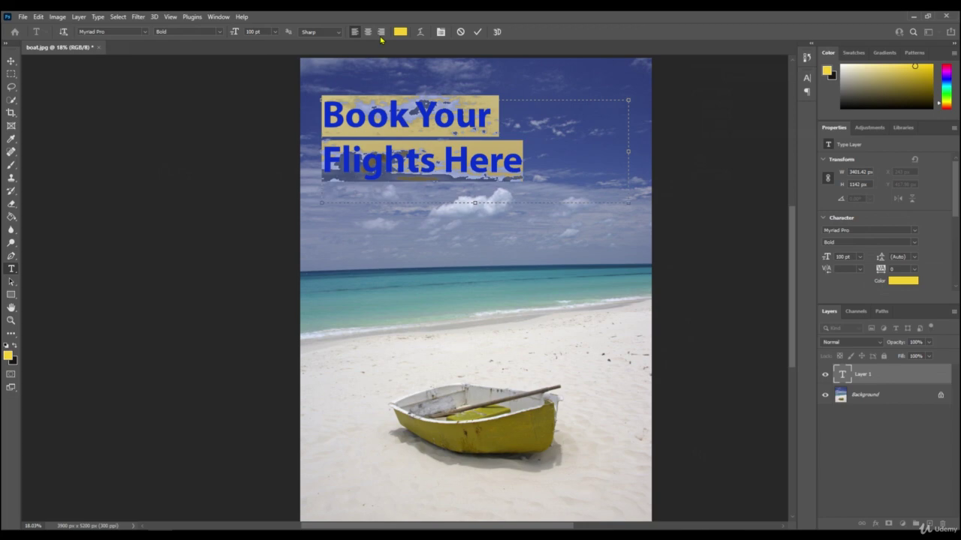
{"action": "left_click", "coordinate": [381, 32]}
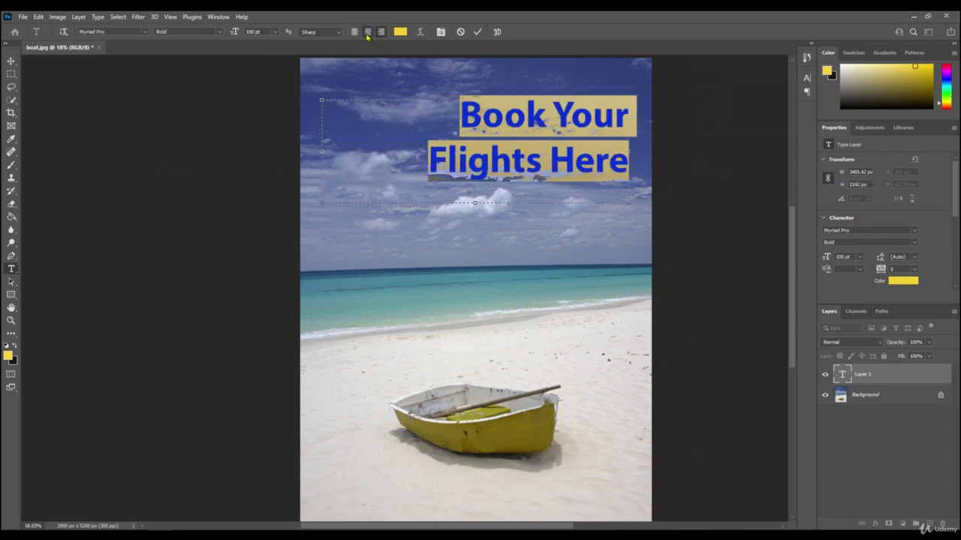
{"action": "left_click", "coordinate": [368, 32]}
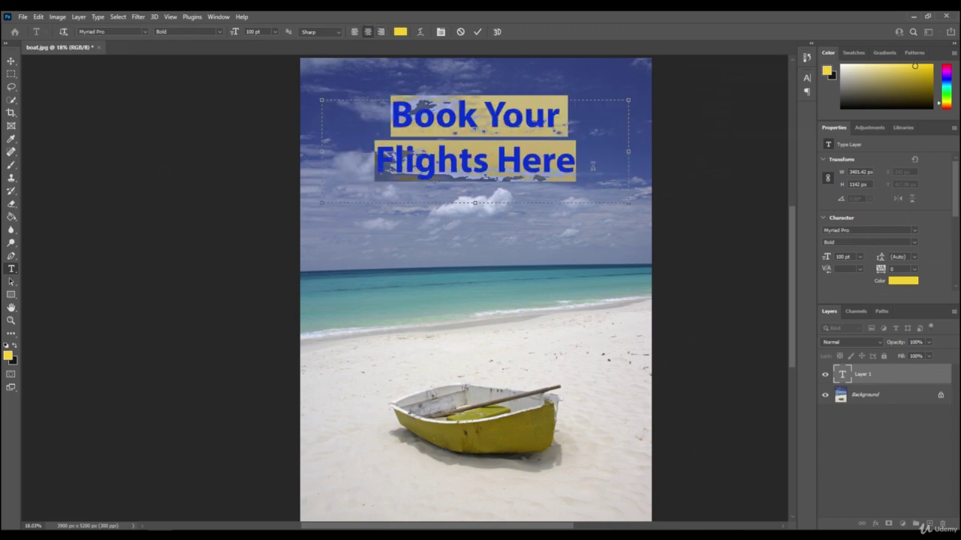
{"action": "left_click", "coordinate": [592, 166]}
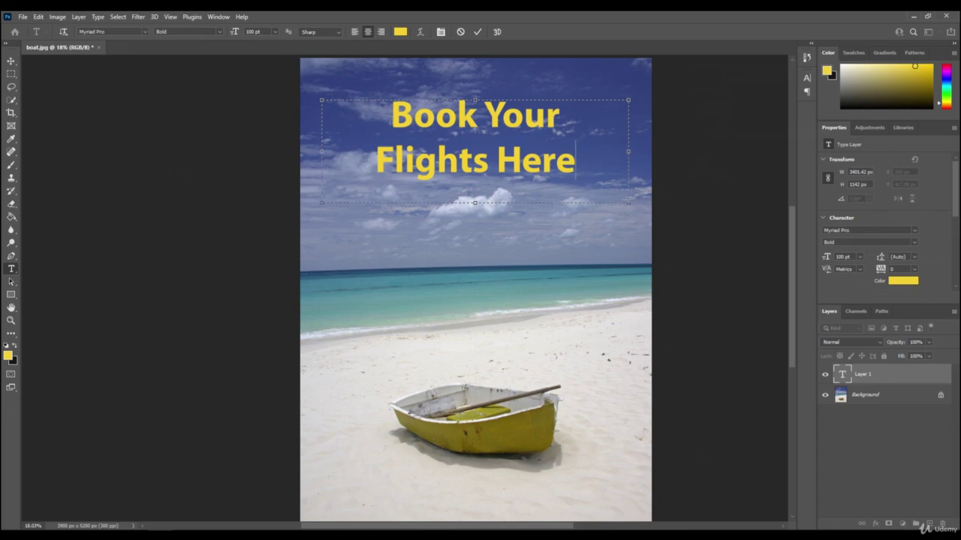
{"action": "left_click_drag", "start_coordinate": [390, 113], "coordinate": [579, 160]}
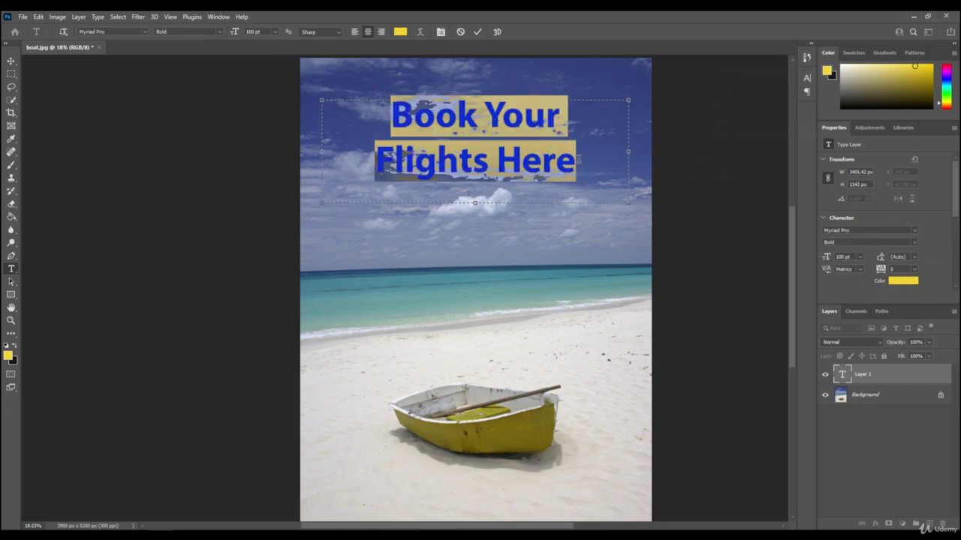
- Recolour the selected headline light blue (85d8ed) and deselect to preview it
{"action": "left_click", "coordinate": [903, 281]}
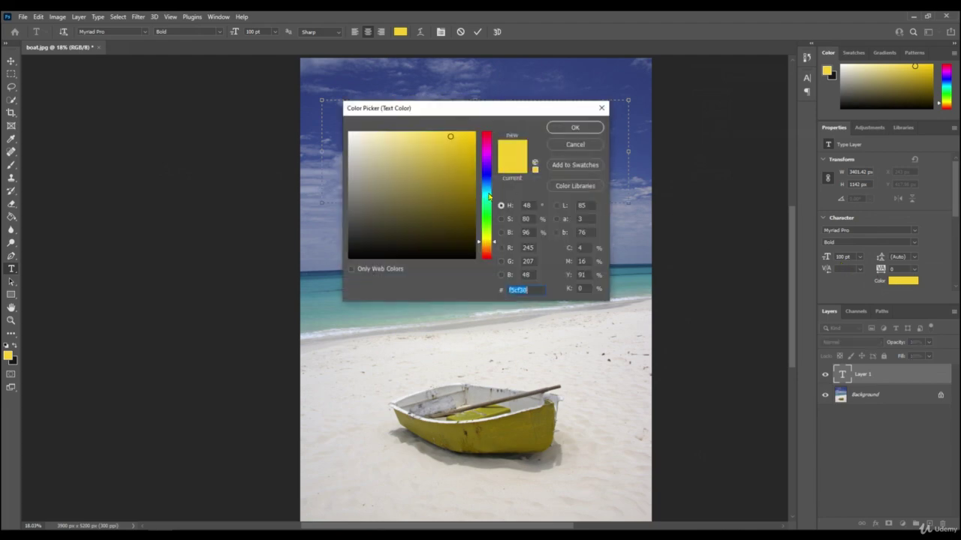
{"action": "left_click", "coordinate": [488, 192]}
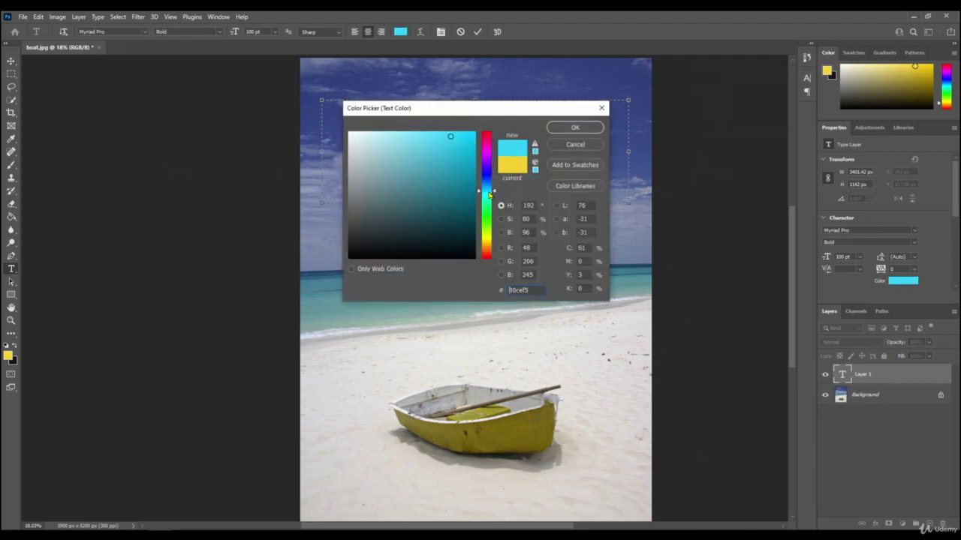
{"action": "left_click", "coordinate": [403, 140]}
{"action": "left_click", "coordinate": [573, 128]}
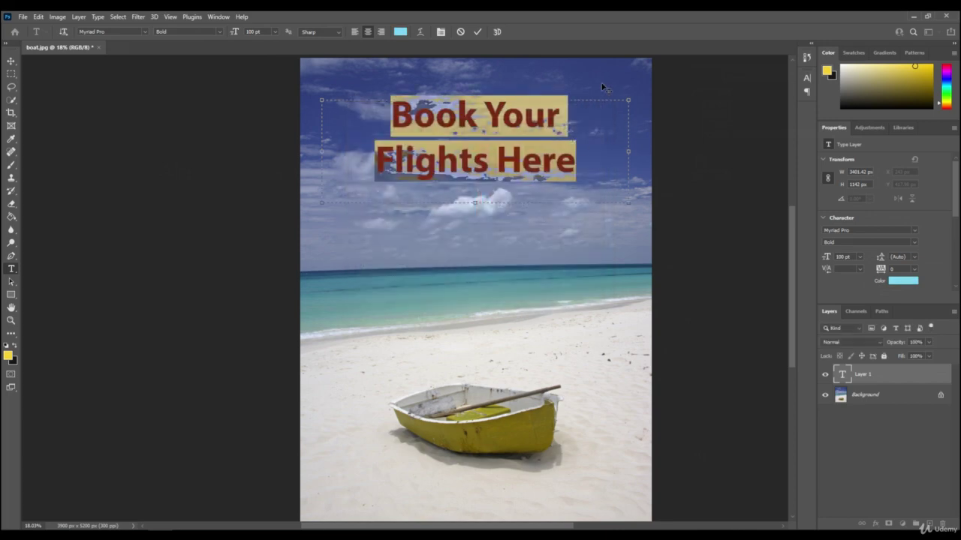
{"action": "left_click", "coordinate": [596, 183]}
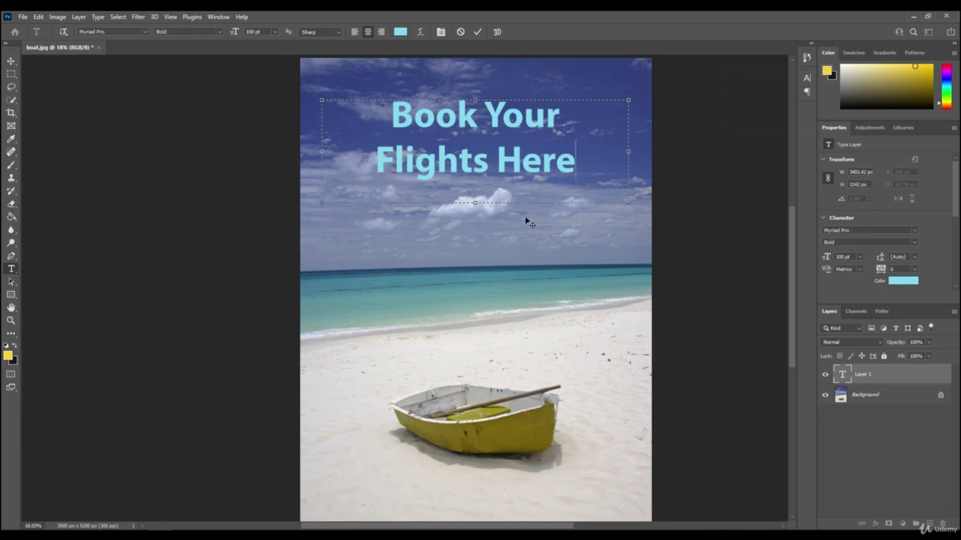
- Reselect all the headline text and recolour it yellow-green (dcef3b)
{"action": "left_click", "coordinate": [914, 283]}
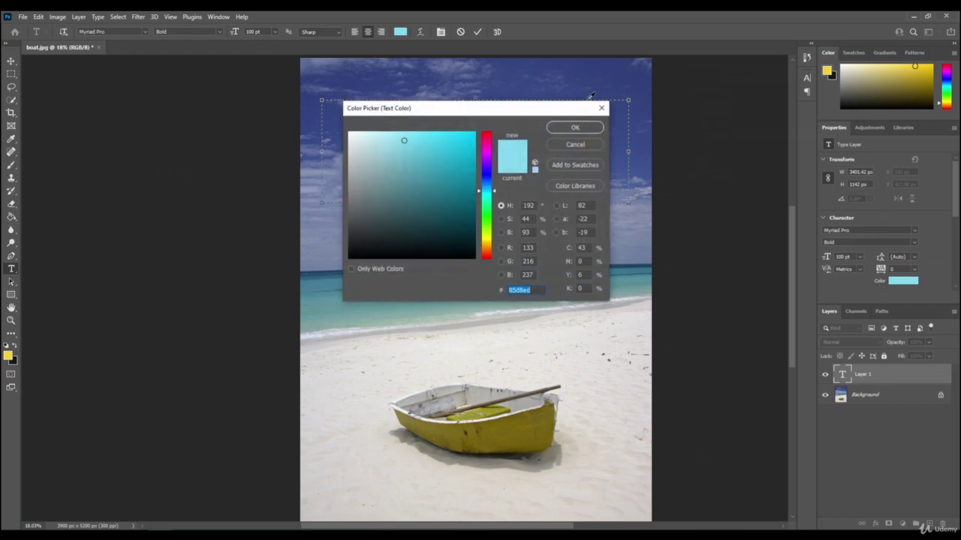
{"action": "left_click", "coordinate": [601, 108]}
{"action": "left_click_drag", "start_coordinate": [390, 112], "coordinate": [593, 162]}
{"action": "left_click", "coordinate": [912, 282]}
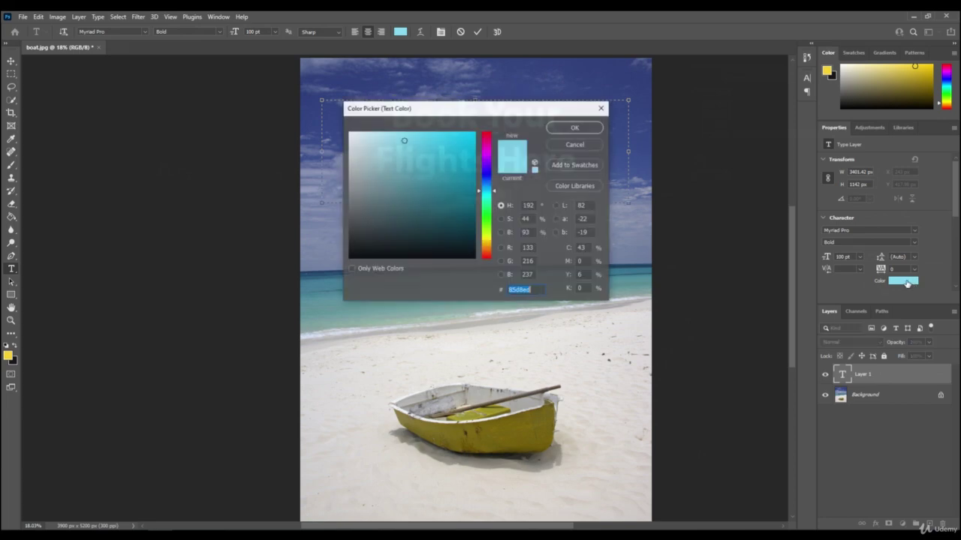
{"action": "left_click", "coordinate": [489, 237]}
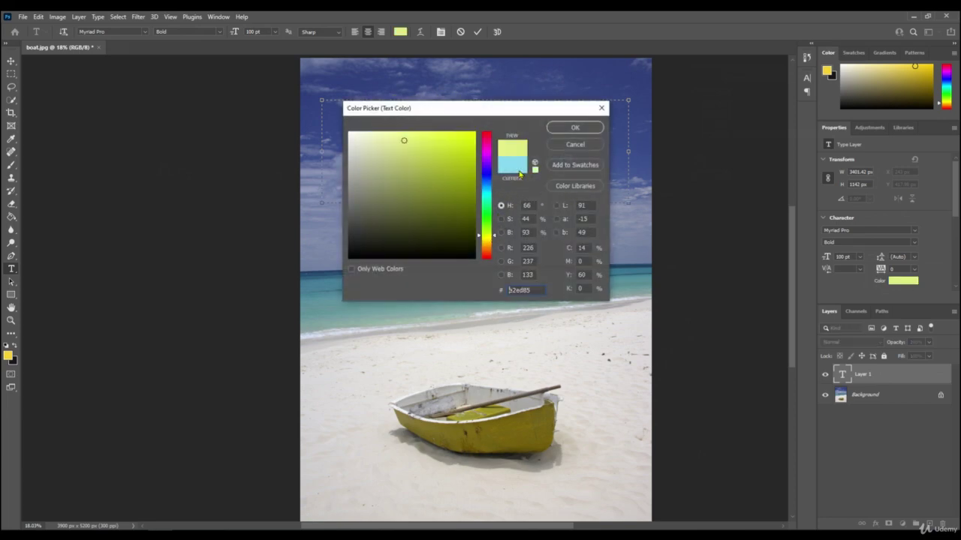
{"action": "left_click", "coordinate": [443, 140]}
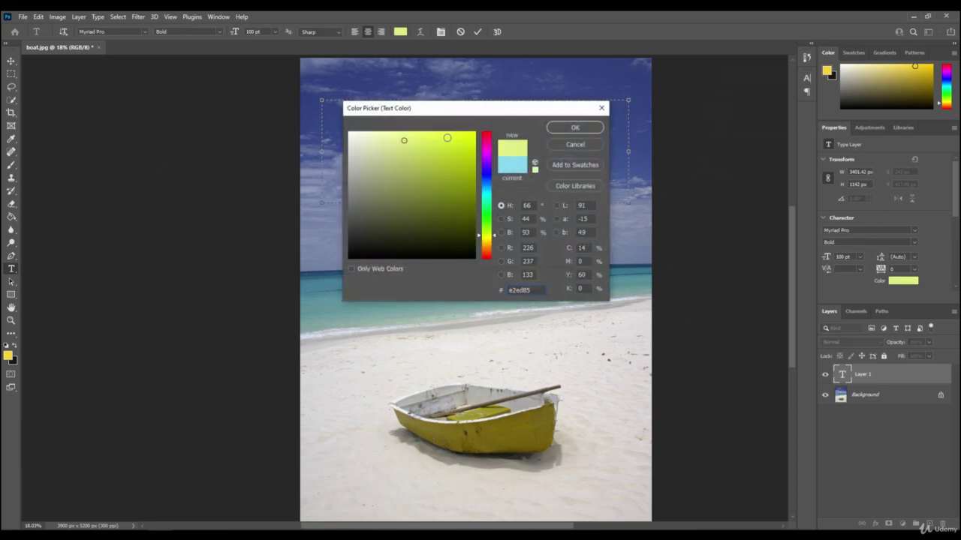
{"action": "left_click", "coordinate": [591, 129]}
{"action": "left_click", "coordinate": [612, 147]}
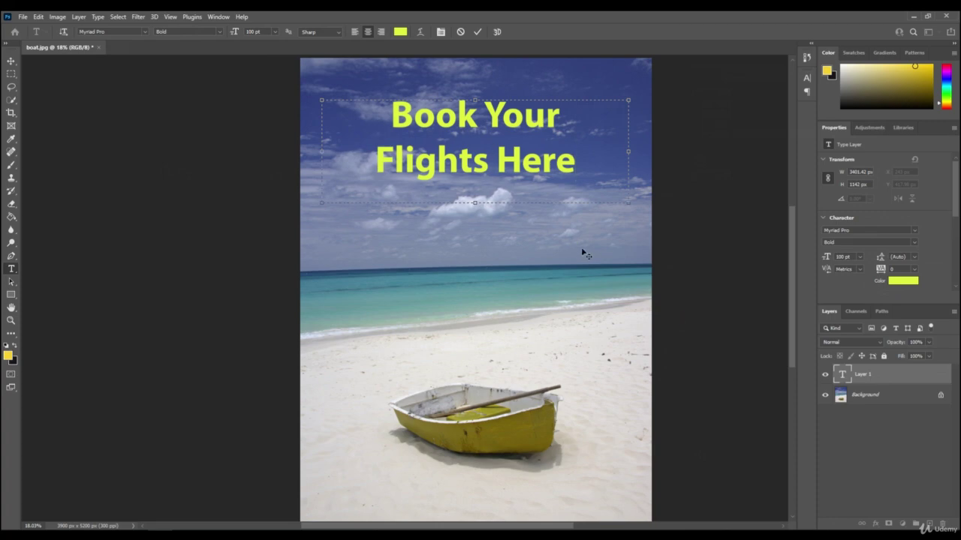
- Commit the headline and open its type layer's Blending Options, moving the dialog off the text
{"action": "left_click", "coordinate": [868, 377]}
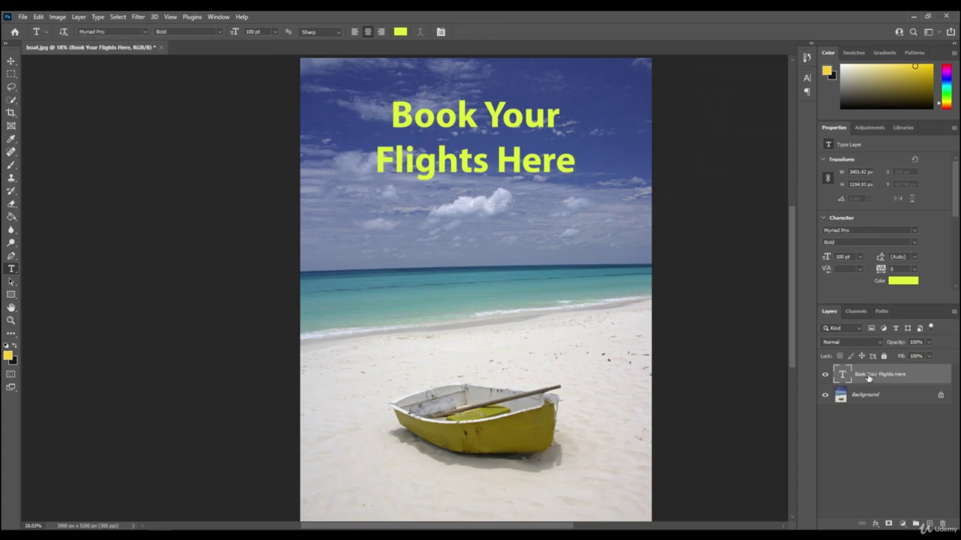
{"action": "right_click", "coordinate": [863, 378]}
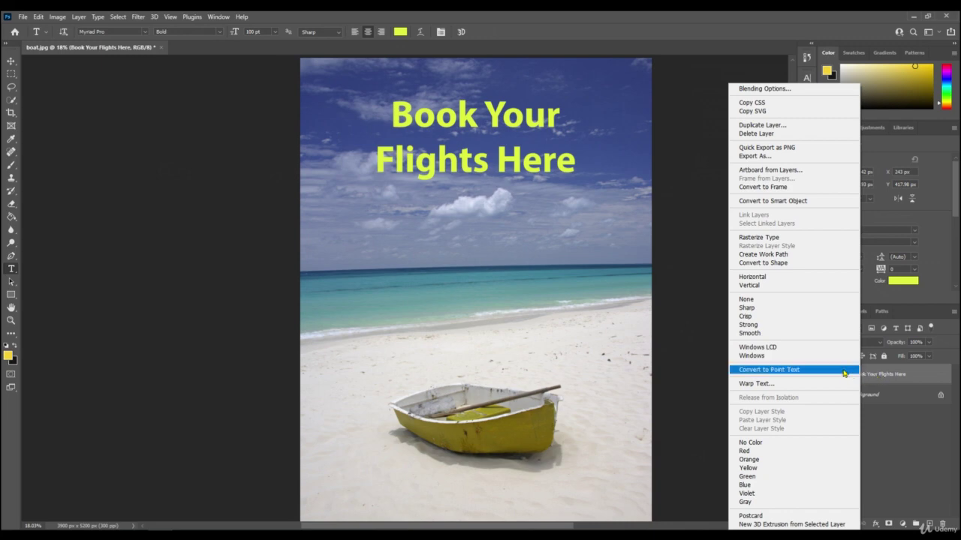
{"action": "left_click", "coordinate": [752, 95]}
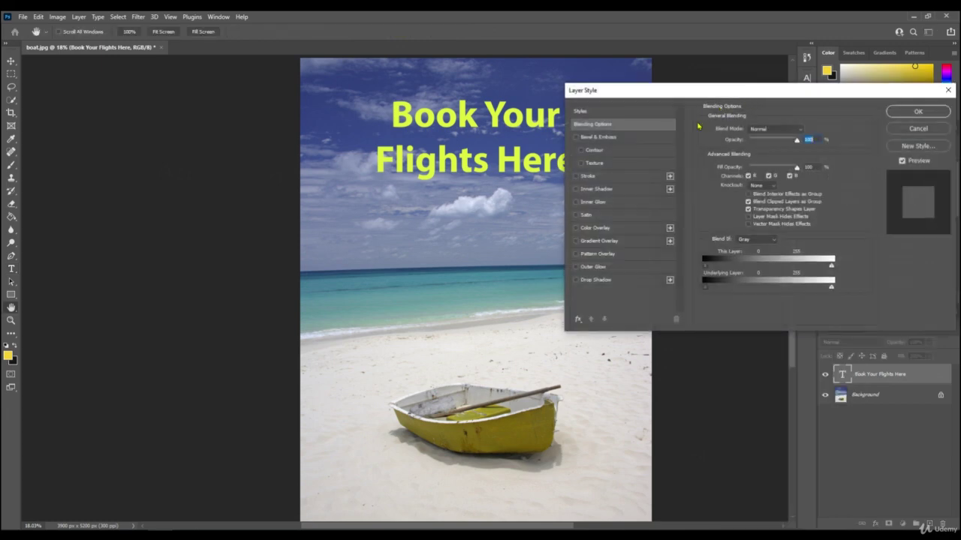
{"action": "left_click_drag", "start_coordinate": [710, 101], "coordinate": [456, 243]}
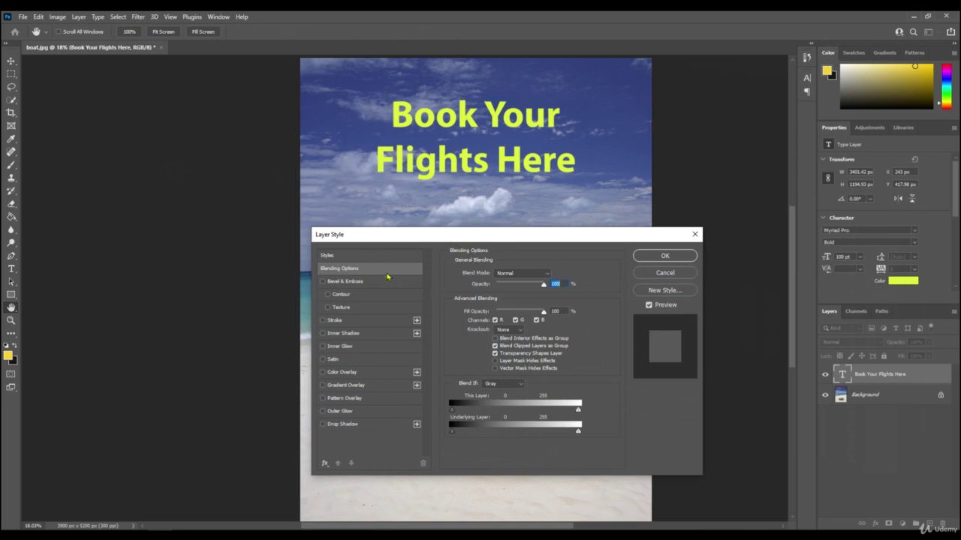
- Enable Bevel & Emboss with Contour and Texture on the headline and show the Contour options
{"action": "left_click", "coordinate": [322, 281]}
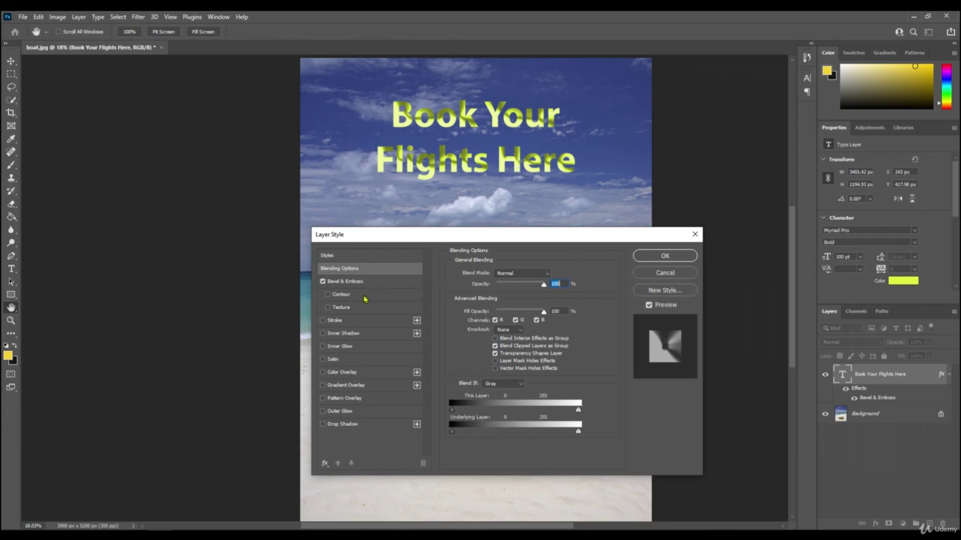
{"action": "left_click", "coordinate": [328, 294]}
{"action": "left_click", "coordinate": [328, 308]}
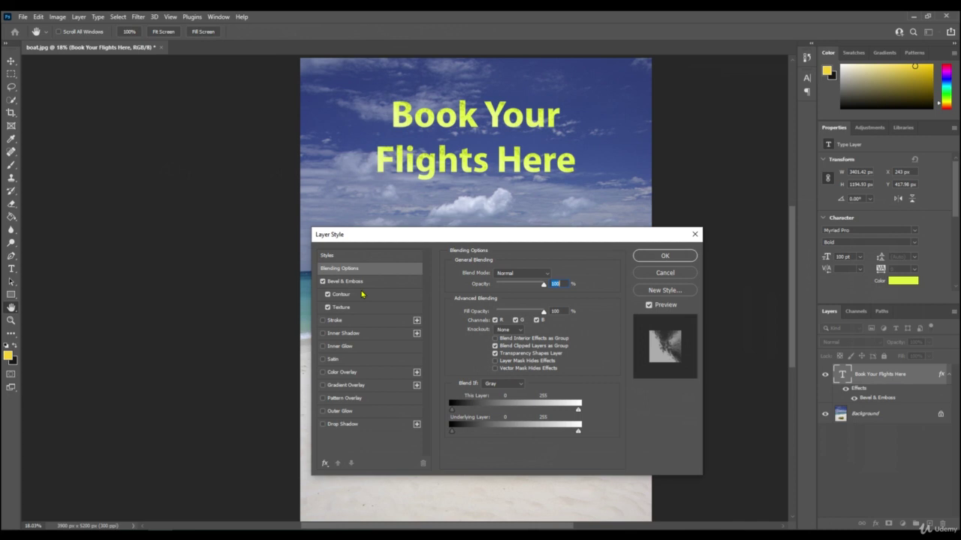
{"action": "left_click", "coordinate": [348, 299]}
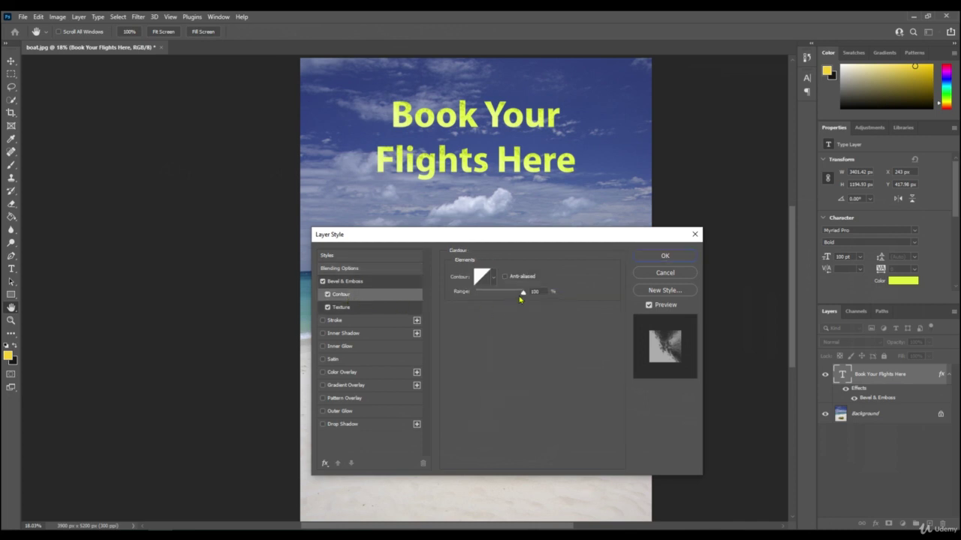
- Lower the contour range to about 3% and bend a custom curve in the Contour Editor
{"action": "left_click_drag", "start_coordinate": [523, 297], "coordinate": [485, 294]}
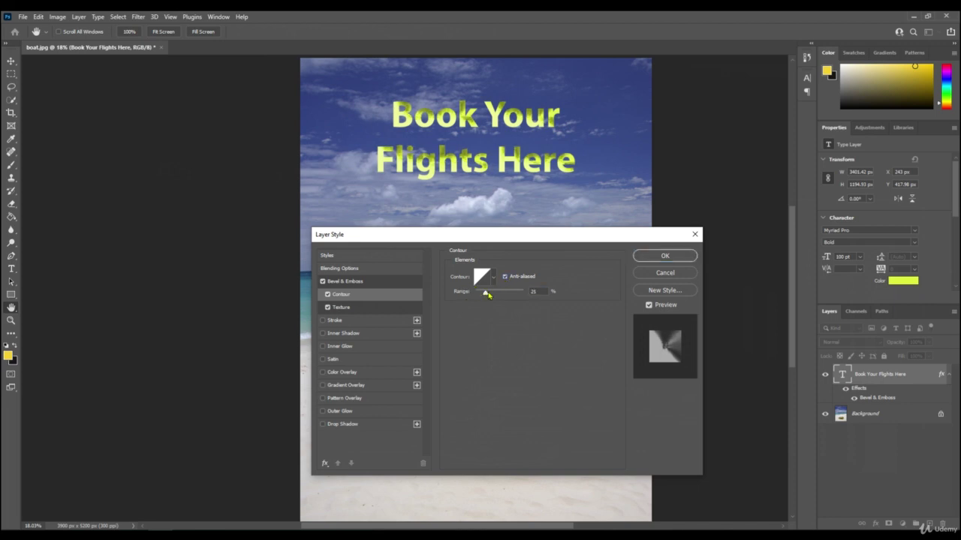
{"action": "mouse_move", "coordinate": [489, 295]}
{"action": "left_mouse_down"}
{"action": "mouse_move", "coordinate": [523, 293]}
{"action": "mouse_move", "coordinate": [477, 293]}
{"action": "left_mouse_up"}
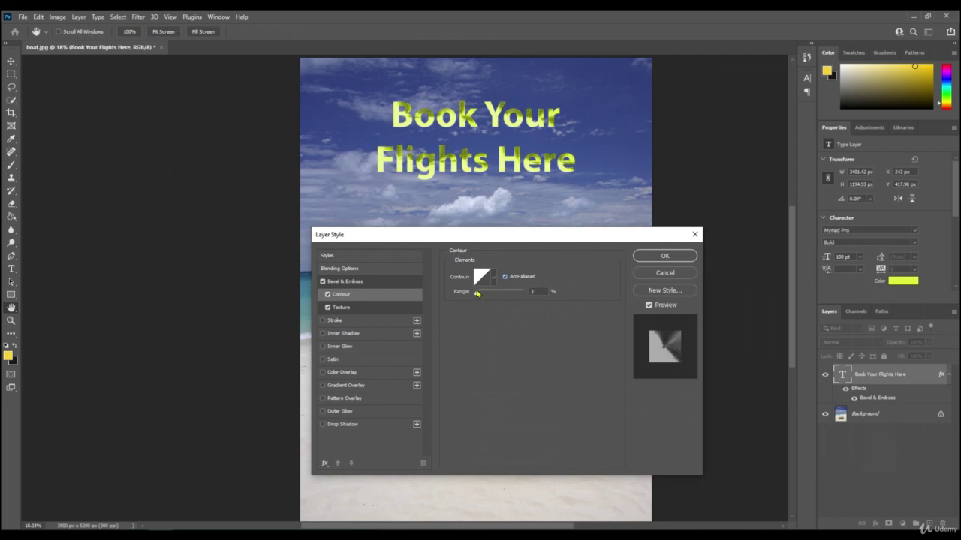
{"action": "left_click", "coordinate": [482, 279]}
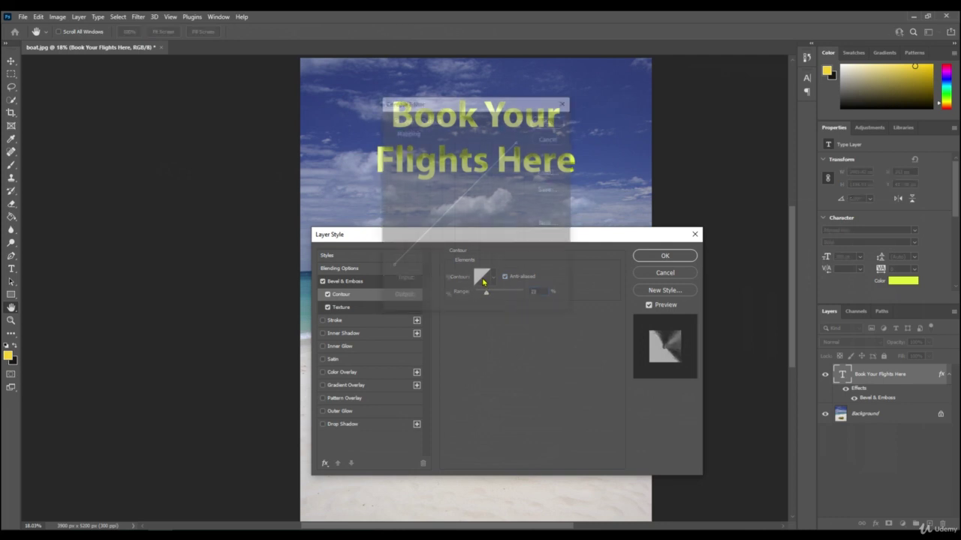
{"action": "left_click_drag", "start_coordinate": [453, 205], "coordinate": [472, 230]}
{"action": "left_click", "coordinate": [550, 121]}
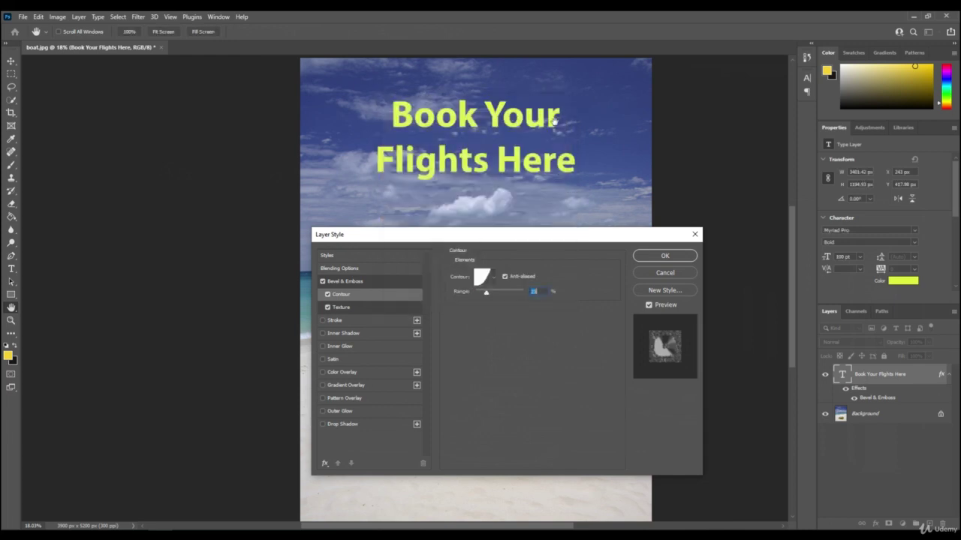
- Raise the contour range to 65% and remove the texture, toggling contour off and on to compare
{"action": "left_click_drag", "start_coordinate": [487, 292], "coordinate": [508, 296]}
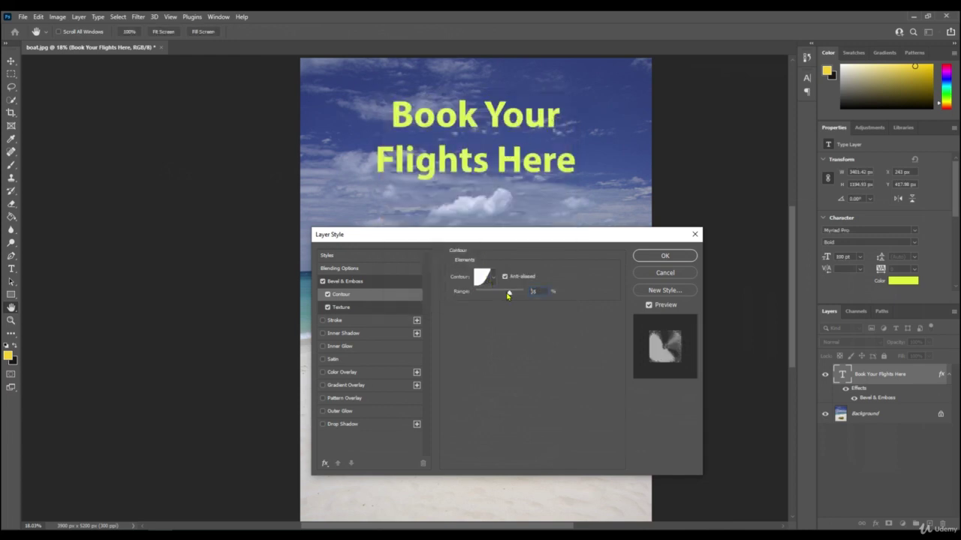
{"action": "left_click", "coordinate": [327, 309]}
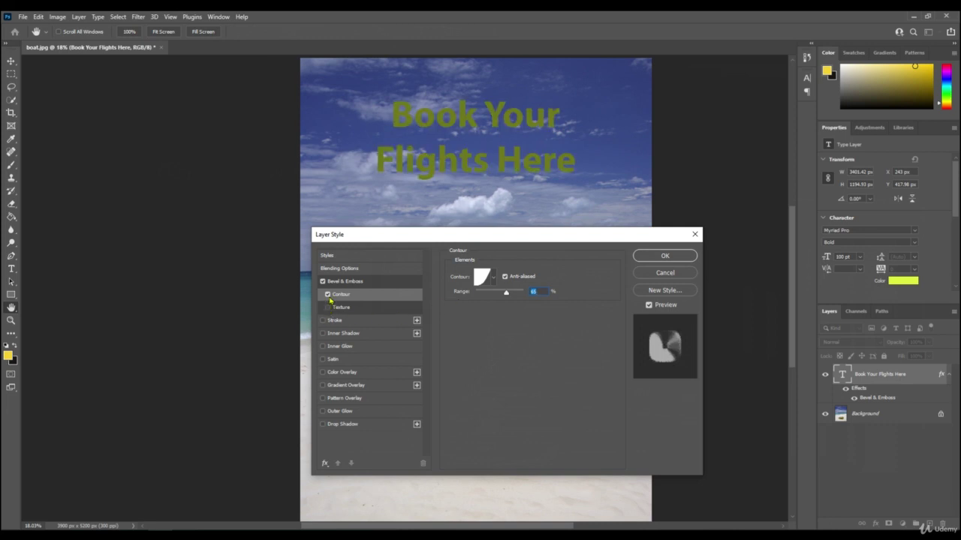
{"action": "left_click", "coordinate": [327, 294]}
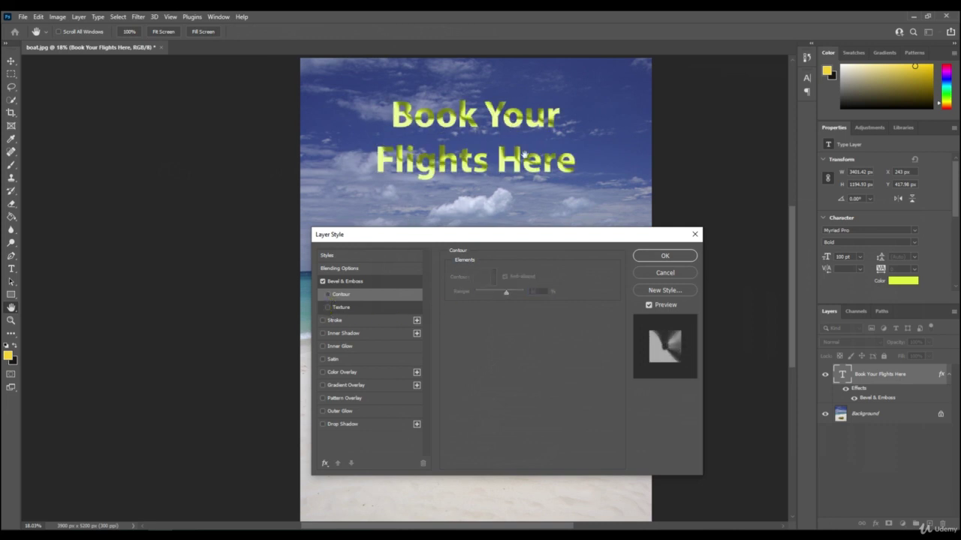
{"action": "left_click", "coordinate": [358, 296]}
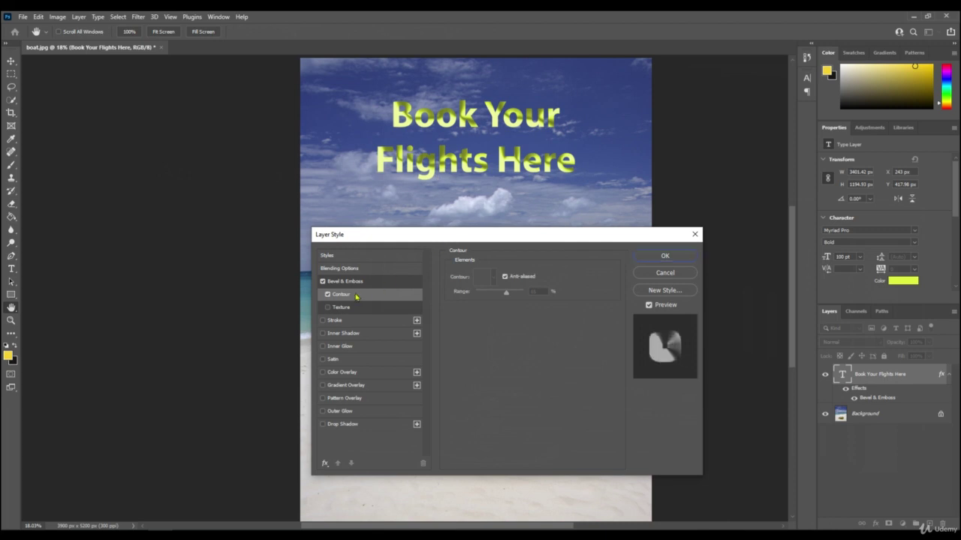
- Turn off the contour and set the bevel technique to Chisel Soft after trying Chisel Hard
{"action": "left_click", "coordinate": [327, 295]}
{"action": "left_click", "coordinate": [352, 282]}
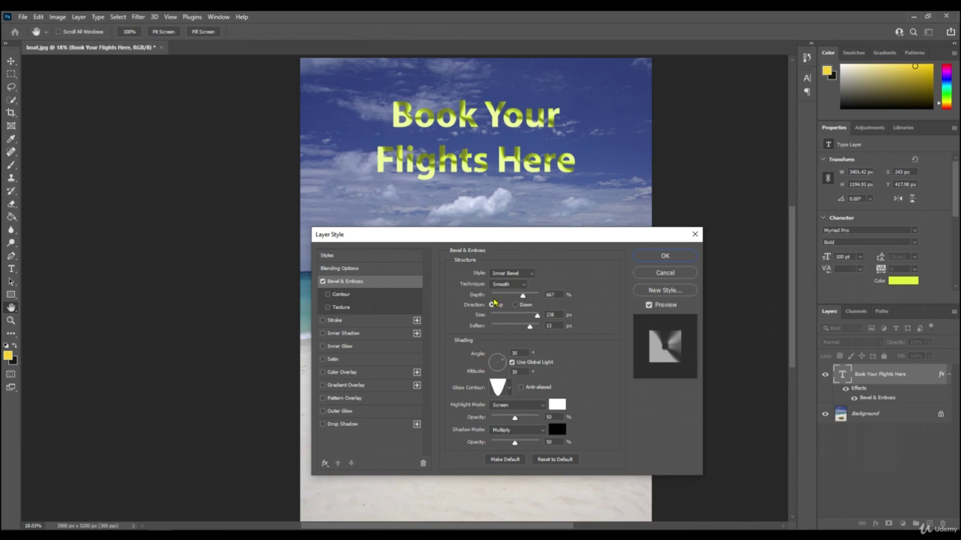
{"action": "left_click", "coordinate": [509, 284]}
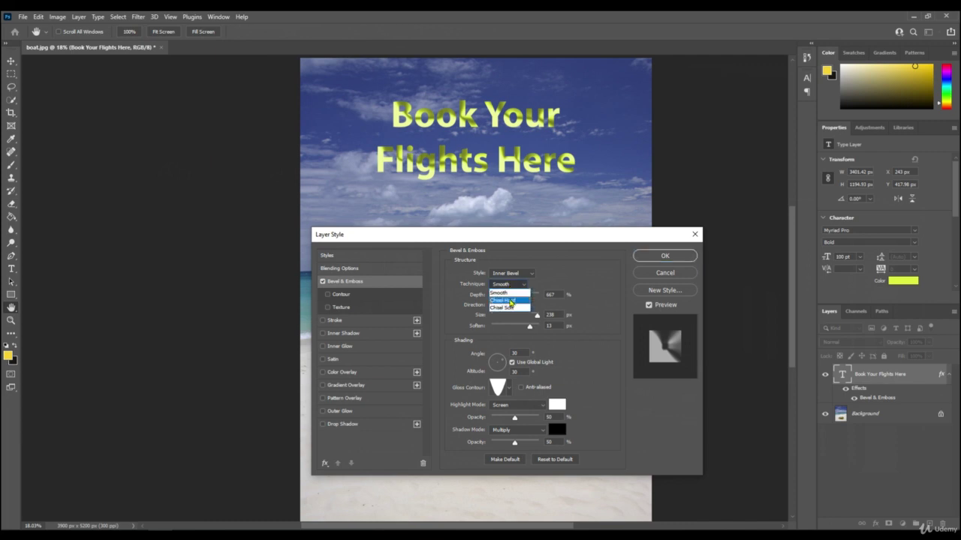
{"action": "left_click", "coordinate": [510, 301]}
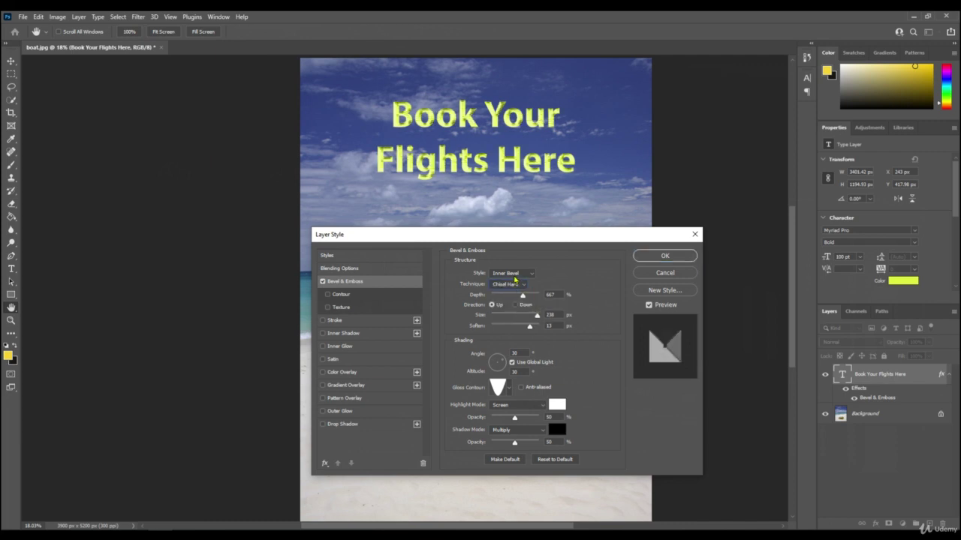
{"action": "left_click", "coordinate": [516, 285]}
{"action": "left_click", "coordinate": [505, 310]}
- Shrink the bevel to 16 px and light it from 141° at 58° altitude
{"action": "left_click_drag", "start_coordinate": [535, 318], "coordinate": [514, 329]}
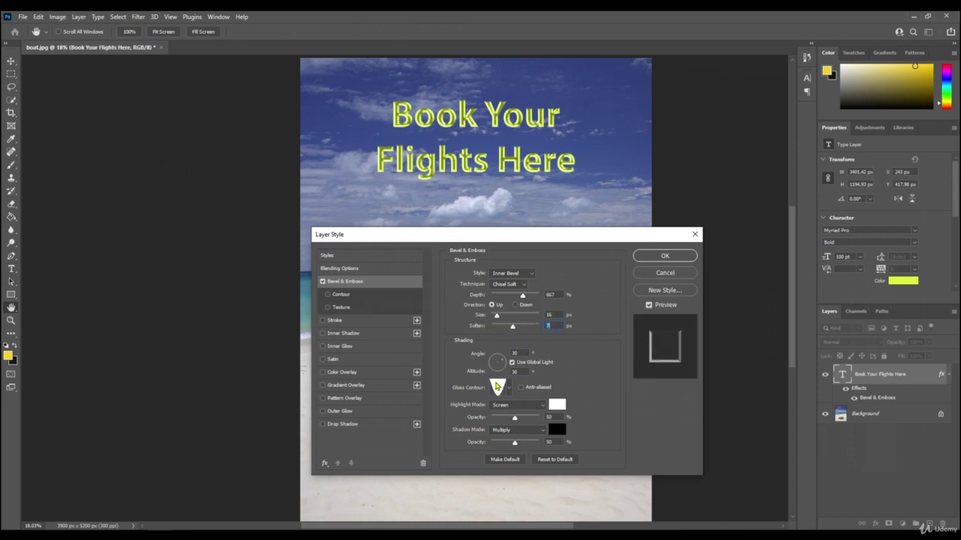
{"action": "mouse_move", "coordinate": [501, 370]}
{"action": "left_mouse_down"}
{"action": "mouse_move", "coordinate": [497, 361]}
{"action": "mouse_move", "coordinate": [489, 367]}
{"action": "mouse_move", "coordinate": [499, 361]}
{"action": "mouse_move", "coordinate": [506, 371]}
{"action": "left_mouse_up"}
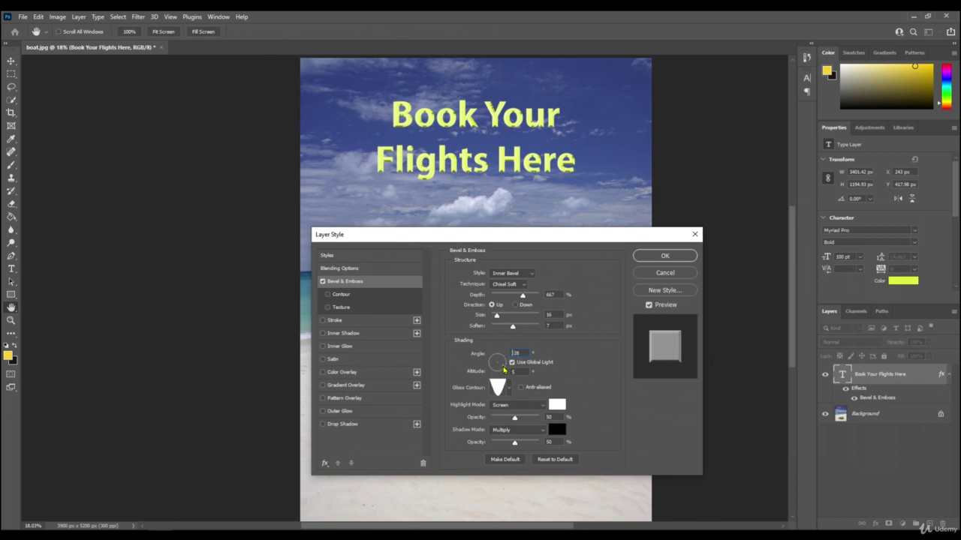
{"action": "left_click_drag", "start_coordinate": [505, 370], "coordinate": [496, 365]}
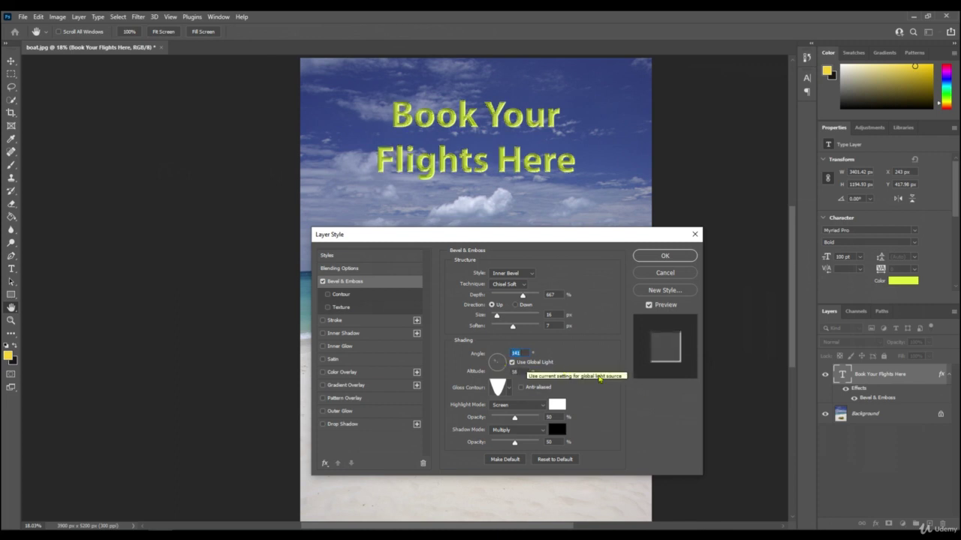
- Raise the lowest point of the gloss contour curve and apply the custom contour
{"action": "left_click", "coordinate": [500, 390]}
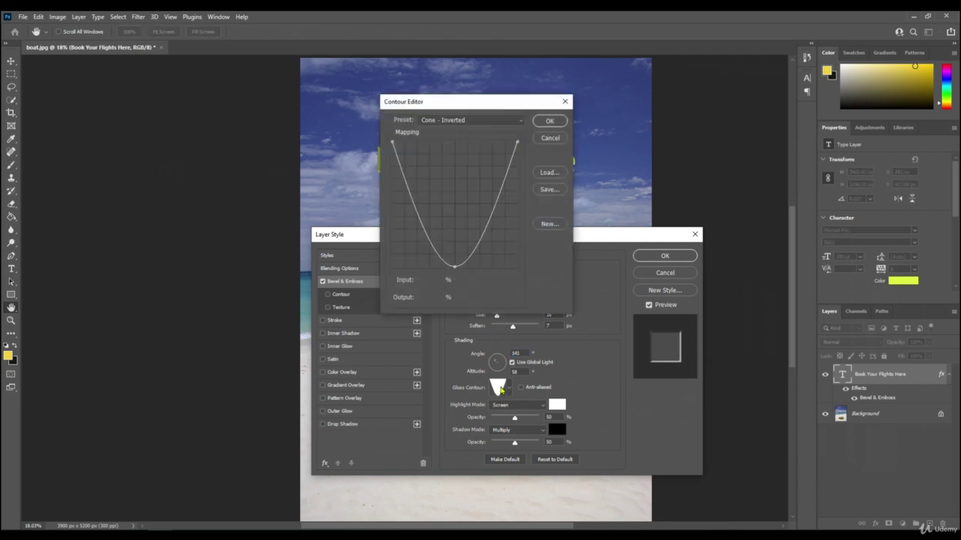
{"action": "left_click_drag", "start_coordinate": [454, 266], "coordinate": [425, 169]}
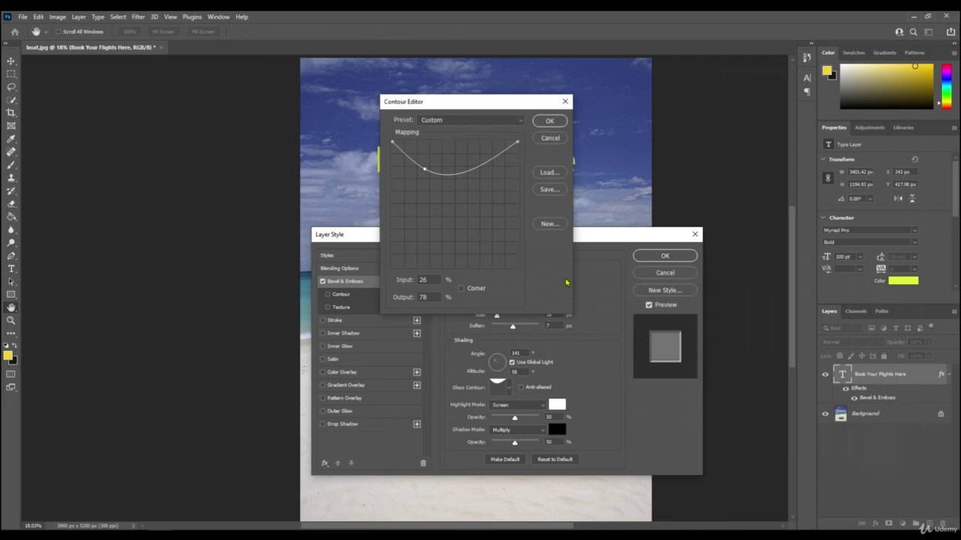
{"action": "left_click", "coordinate": [550, 121]}
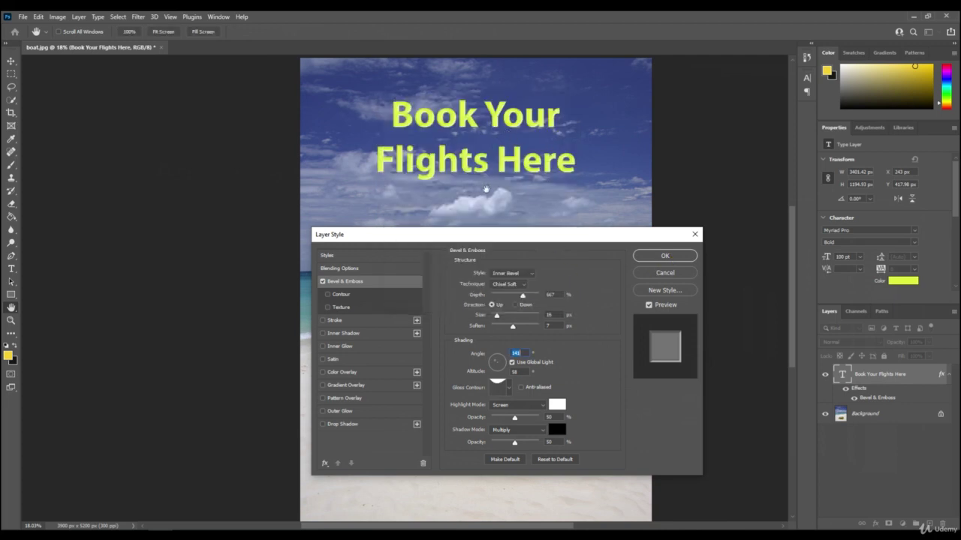
{"action": "key", "text": "shift+Tab"}
- Add a point to deepen the gloss contour into a V-shaped curve and apply it
{"action": "left_click", "coordinate": [501, 389]}
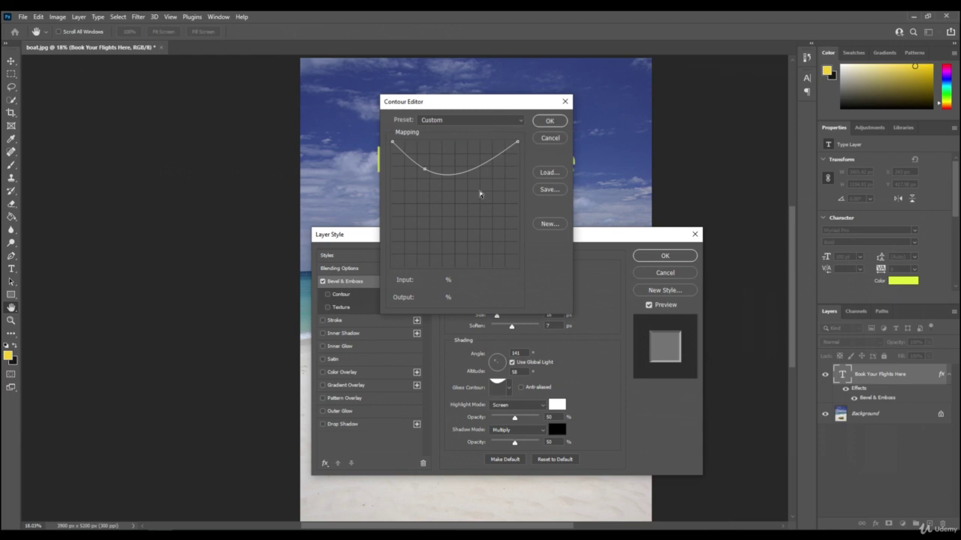
{"action": "left_click_drag", "start_coordinate": [445, 175], "coordinate": [439, 224]}
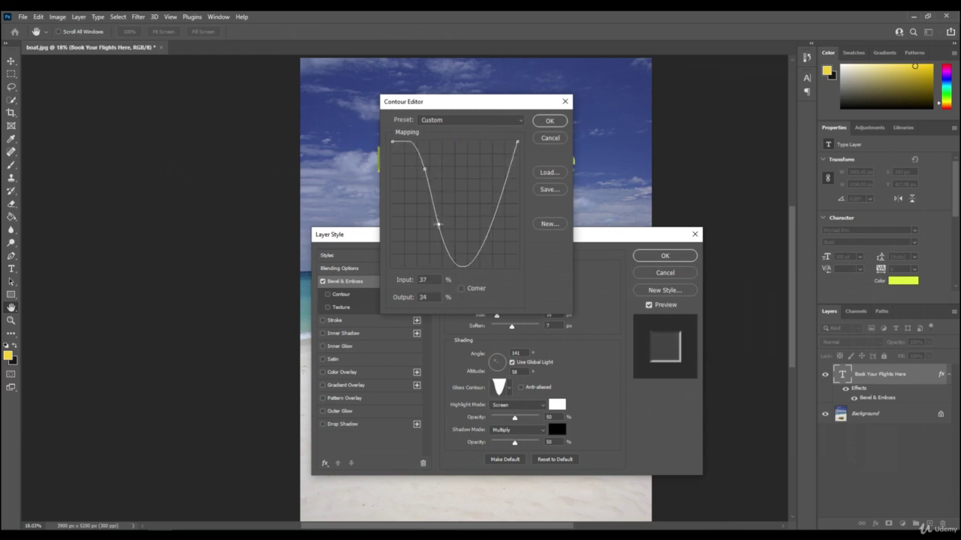
{"action": "left_click", "coordinate": [550, 122]}
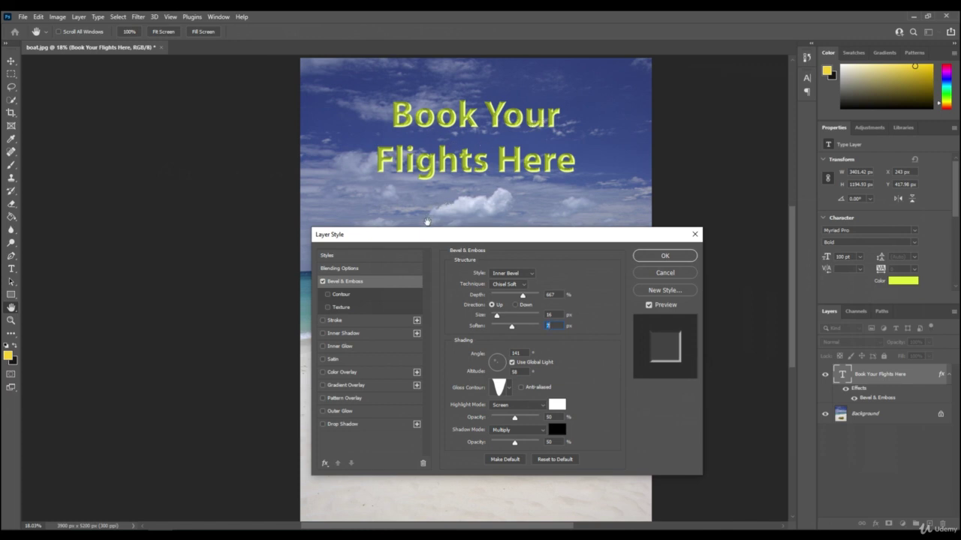
- Thin the bevel to 10 px, raise Soften to 13 px, and try Dissolve highlights
{"action": "mouse_move", "coordinate": [499, 316]}
{"action": "left_mouse_down"}
{"action": "mouse_move", "coordinate": [520, 314]}
{"action": "mouse_move", "coordinate": [511, 315]}
{"action": "mouse_move", "coordinate": [513, 325]}
{"action": "left_mouse_up"}
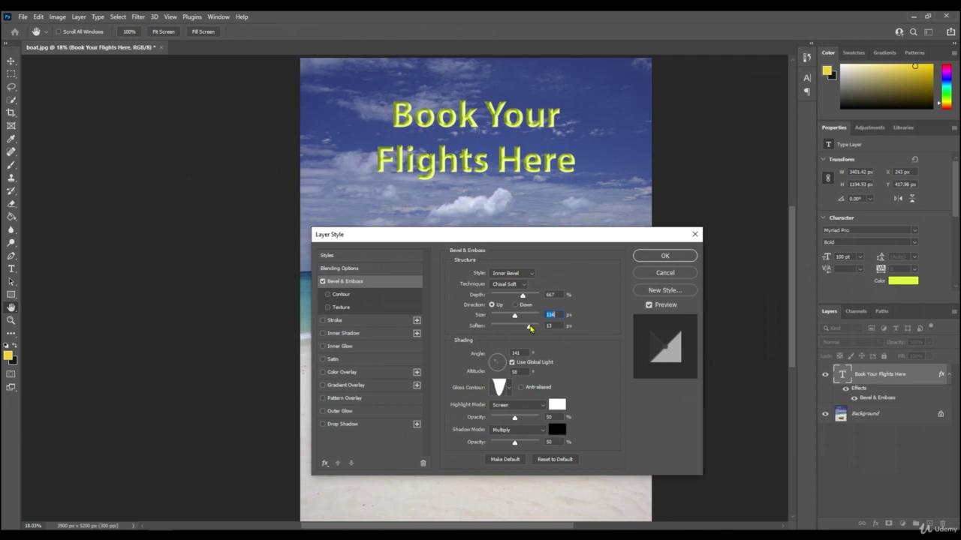
{"action": "left_click", "coordinate": [529, 326]}
{"action": "left_click", "coordinate": [541, 408]}
{"action": "left_click", "coordinate": [507, 299]}
- Set the bevel Highlight Mode to Hard Light and Shadow Mode to Normal
{"action": "left_click", "coordinate": [535, 405]}
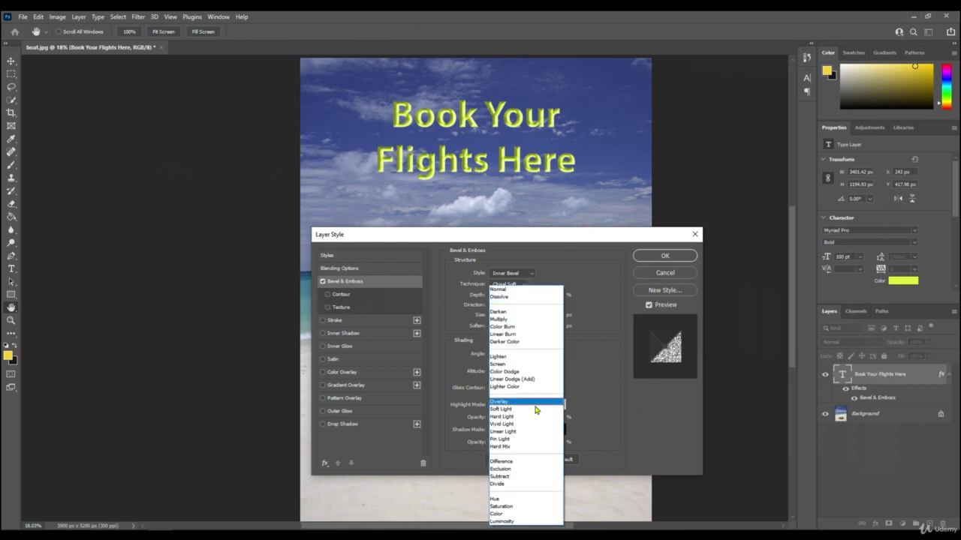
{"action": "left_click", "coordinate": [516, 416]}
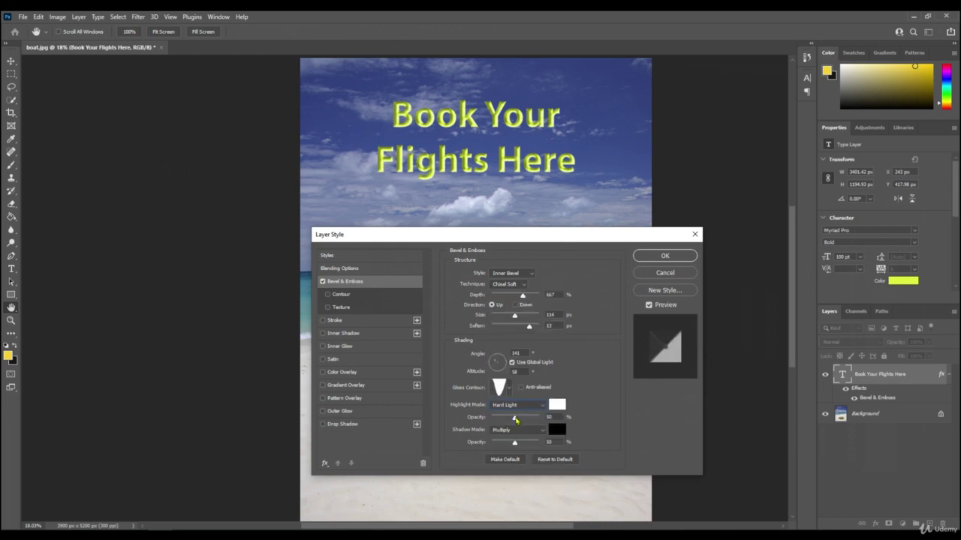
{"action": "left_click", "coordinate": [512, 431]}
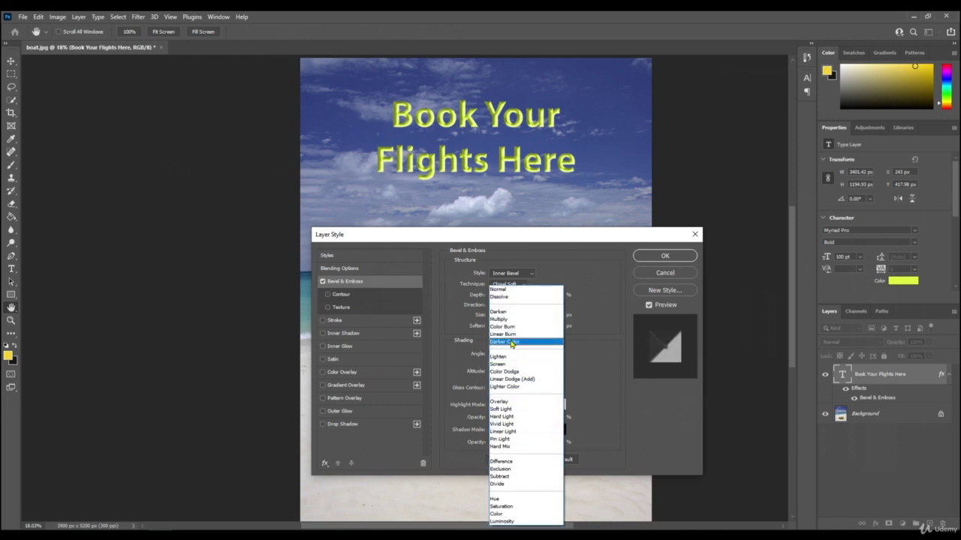
{"action": "left_click", "coordinate": [502, 290]}
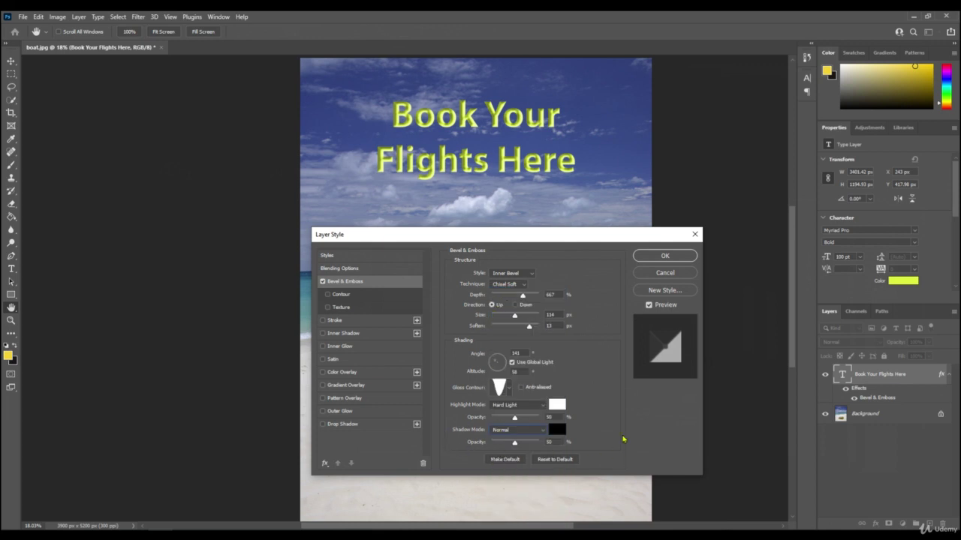
- Enable Inner Shadow and Inner Glow effects on the headline
{"action": "left_click", "coordinate": [323, 333]}
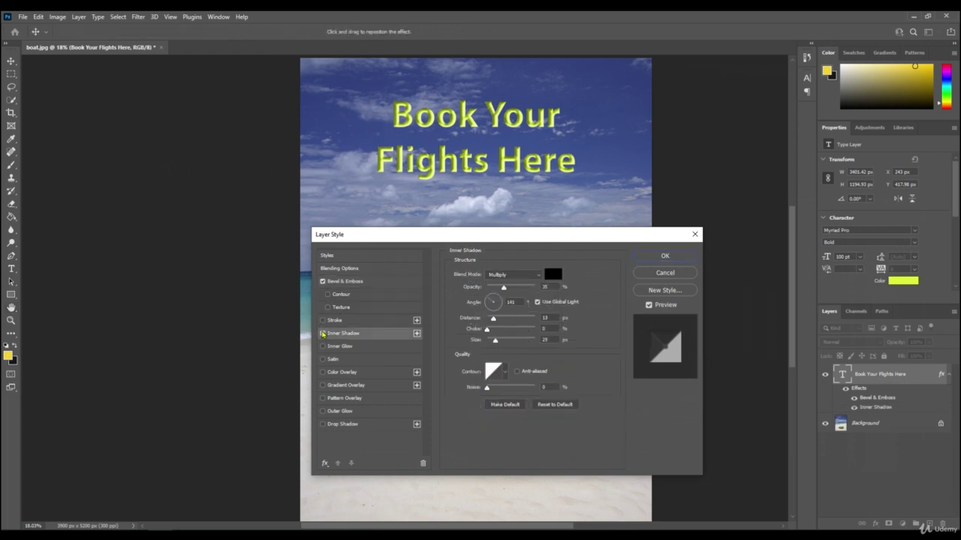
{"action": "left_click", "coordinate": [323, 347]}
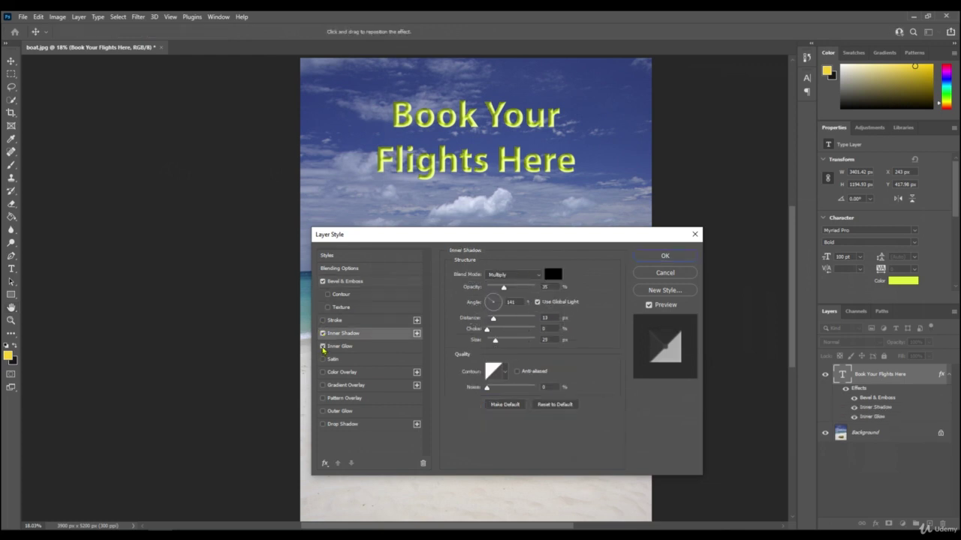
{"action": "left_click", "coordinate": [390, 349]}
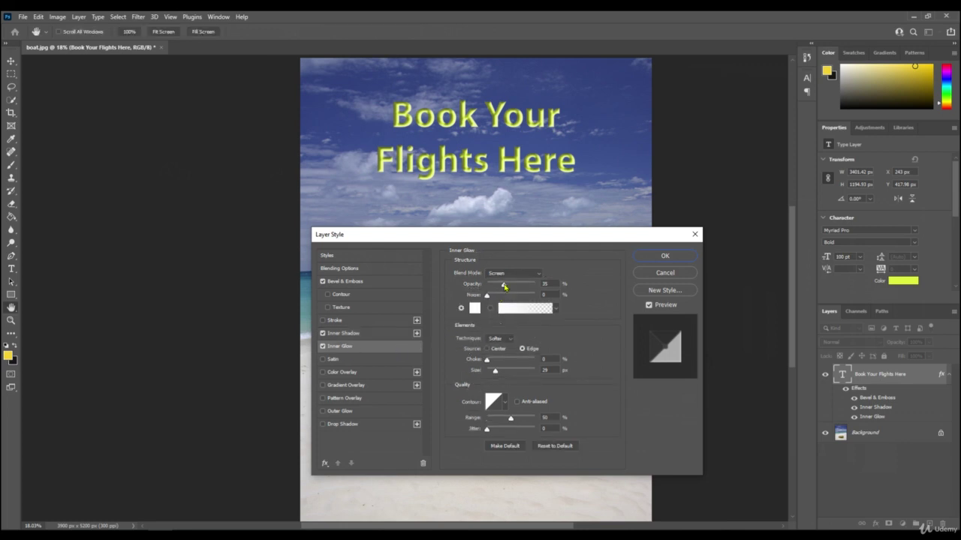
- Set Inner Glow opacity to 80%, choke to about 51, lower the range, and apply
{"action": "mouse_move", "coordinate": [504, 286]}
{"action": "left_mouse_down"}
{"action": "mouse_move", "coordinate": [525, 286]}
{"action": "mouse_move", "coordinate": [508, 298]}
{"action": "left_mouse_up"}
{"action": "mouse_move", "coordinate": [488, 359]}
{"action": "left_mouse_down"}
{"action": "mouse_move", "coordinate": [514, 361]}
{"action": "mouse_move", "coordinate": [487, 371]}
{"action": "left_mouse_up"}
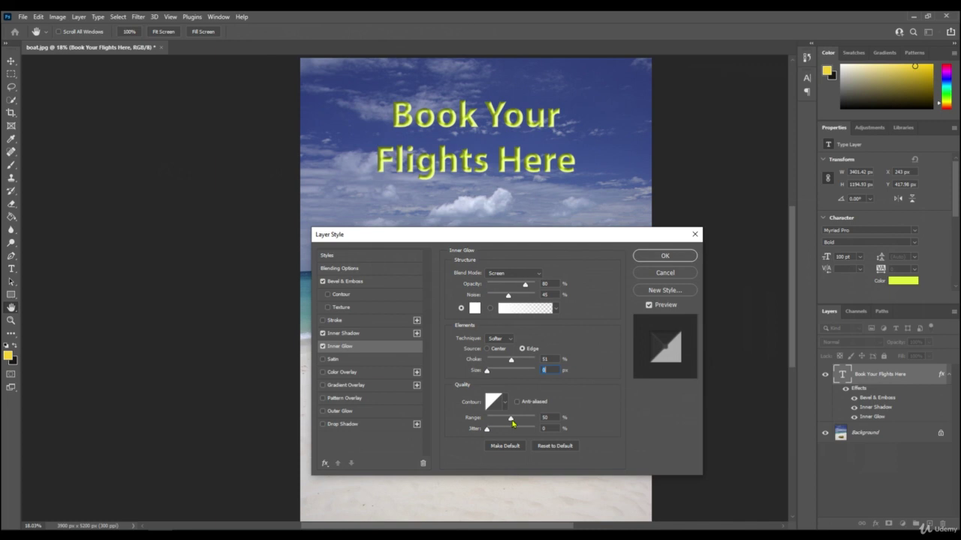
{"action": "mouse_move", "coordinate": [513, 424]}
{"action": "left_mouse_down"}
{"action": "mouse_move", "coordinate": [500, 422]}
{"action": "mouse_move", "coordinate": [527, 421]}
{"action": "mouse_move", "coordinate": [504, 435]}
{"action": "left_mouse_up"}
{"action": "left_click", "coordinate": [658, 256]}
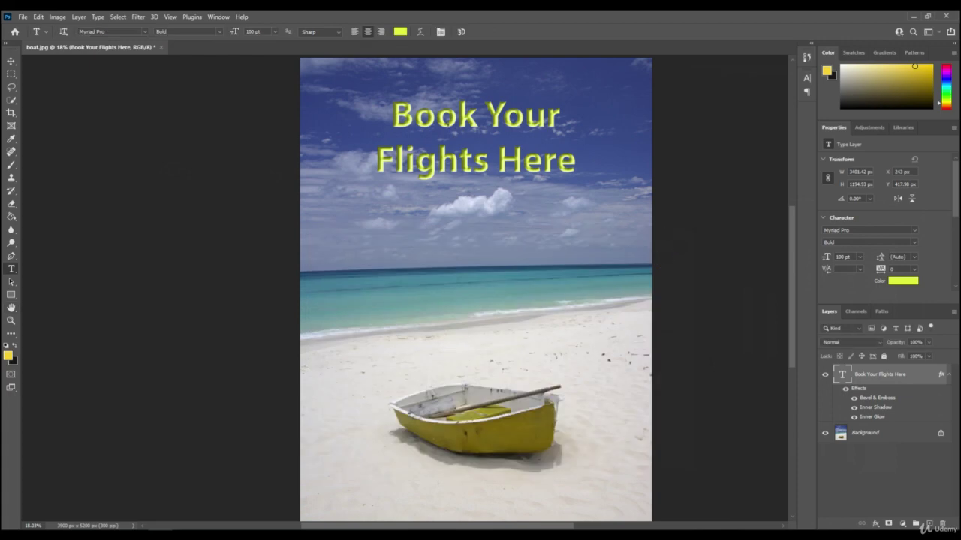
{"action": "scroll", "coordinate": [448, 125], "scroll_direction": "up", "scroll_amount": 5}
{"action": "scroll", "coordinate": [449, 132], "scroll_direction": "up", "scroll_amount": 4}
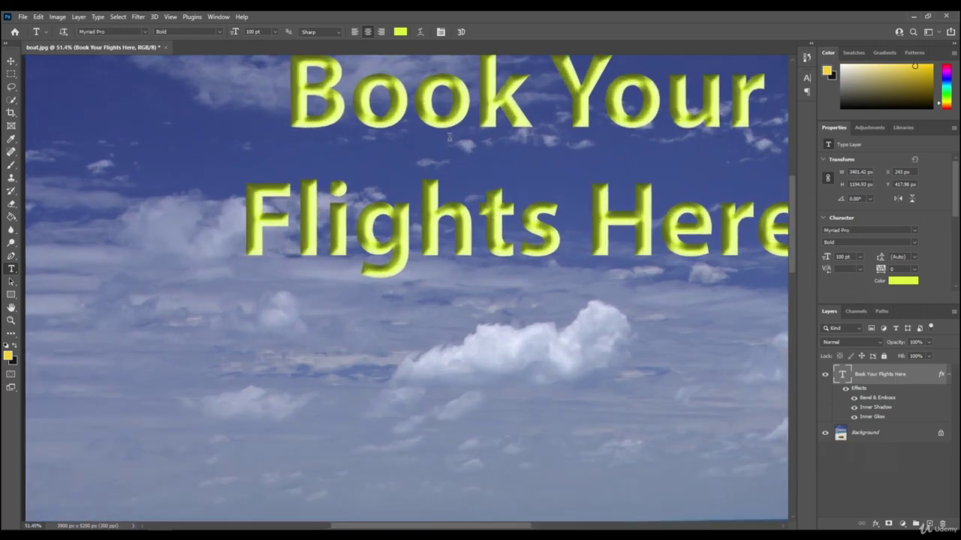
{"action": "scroll", "coordinate": [449, 139], "scroll_direction": "down", "scroll_amount": 1}
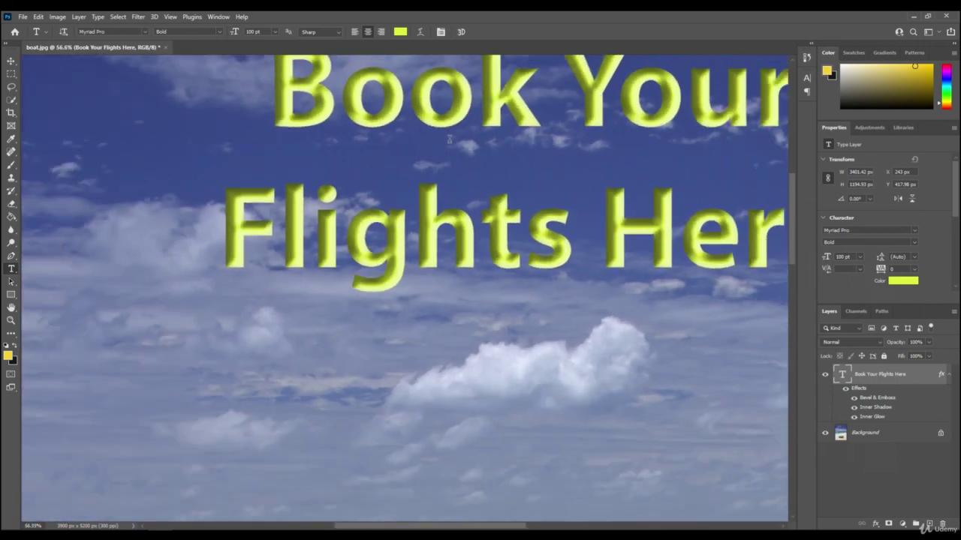
{"action": "scroll", "coordinate": [449, 139], "scroll_direction": "down", "scroll_amount": 5}
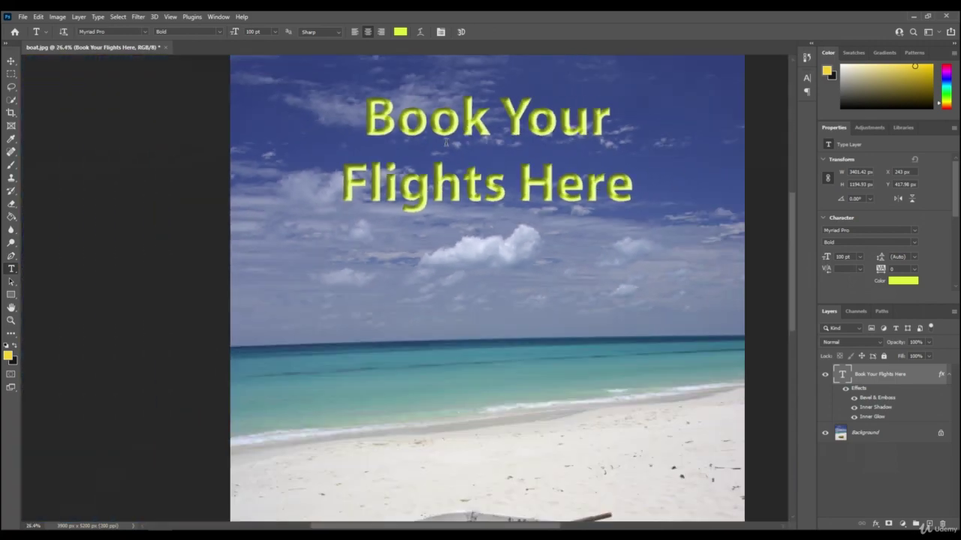
{"action": "scroll", "coordinate": [446, 142], "scroll_direction": "down", "scroll_amount": 3}
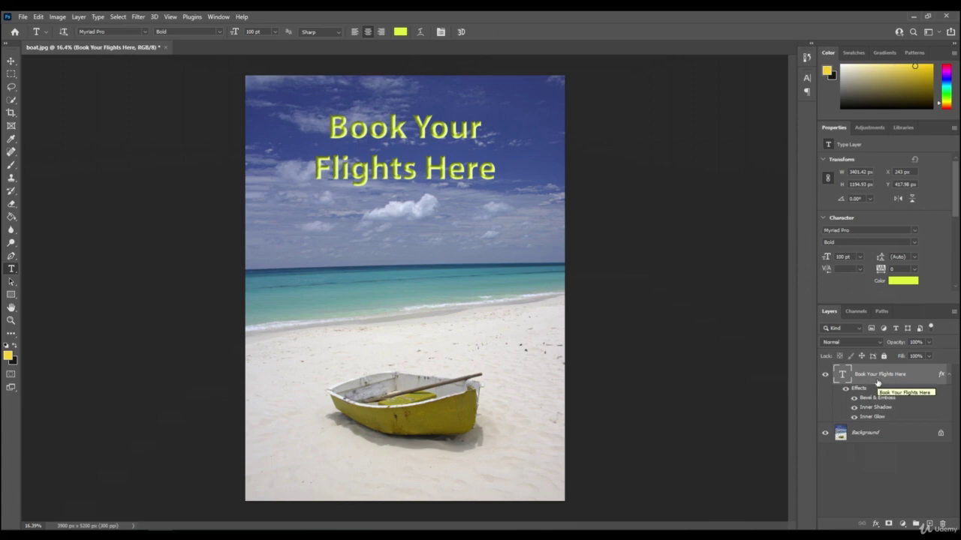
- Scale the headline to about 160% over the sky, then draw a text box along the horizon
{"action": "key", "text": "ctrl+t"}
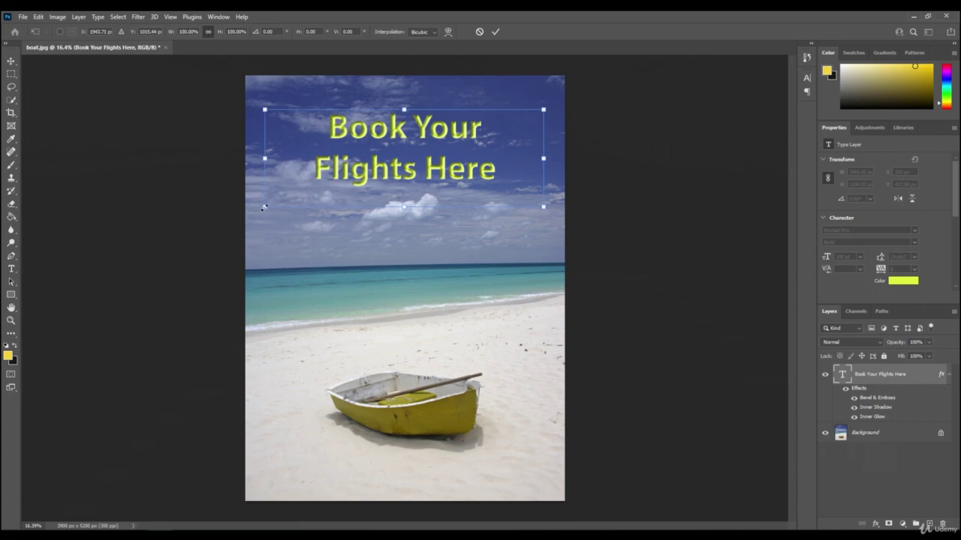
{"action": "left_click_drag", "start_coordinate": [265, 207], "coordinate": [297, 195]}
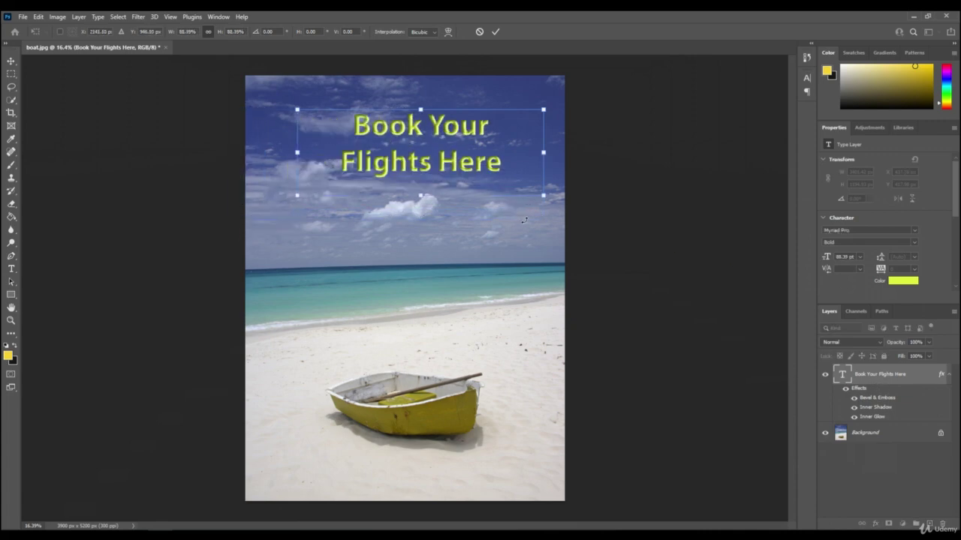
{"action": "left_click_drag", "start_coordinate": [420, 197], "coordinate": [420, 265]}
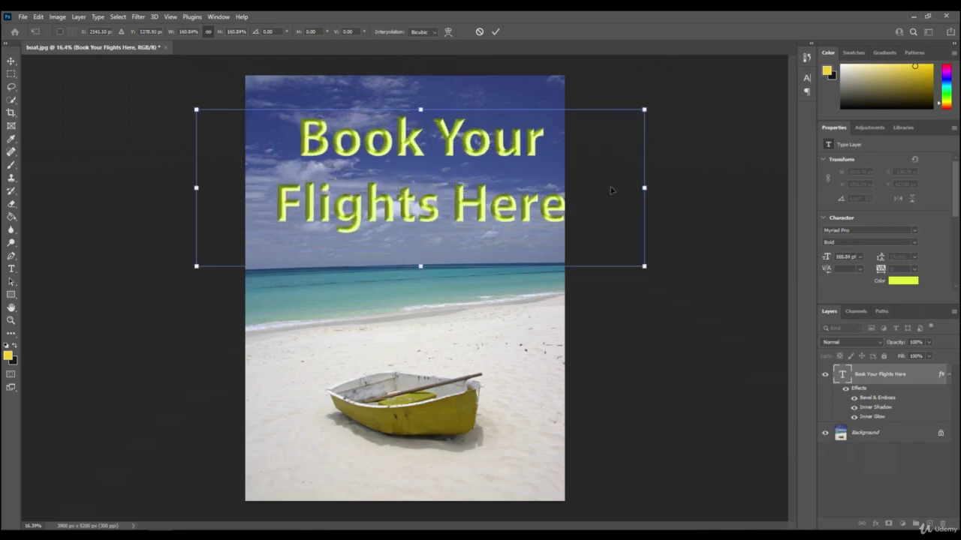
{"action": "left_click_drag", "start_coordinate": [388, 137], "coordinate": [366, 140]}
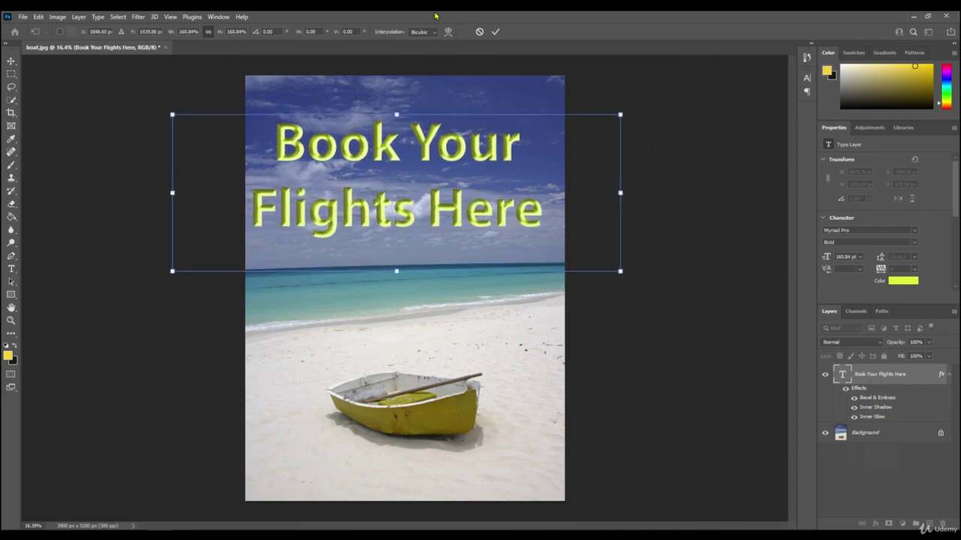
{"action": "key", "text": "Return"}
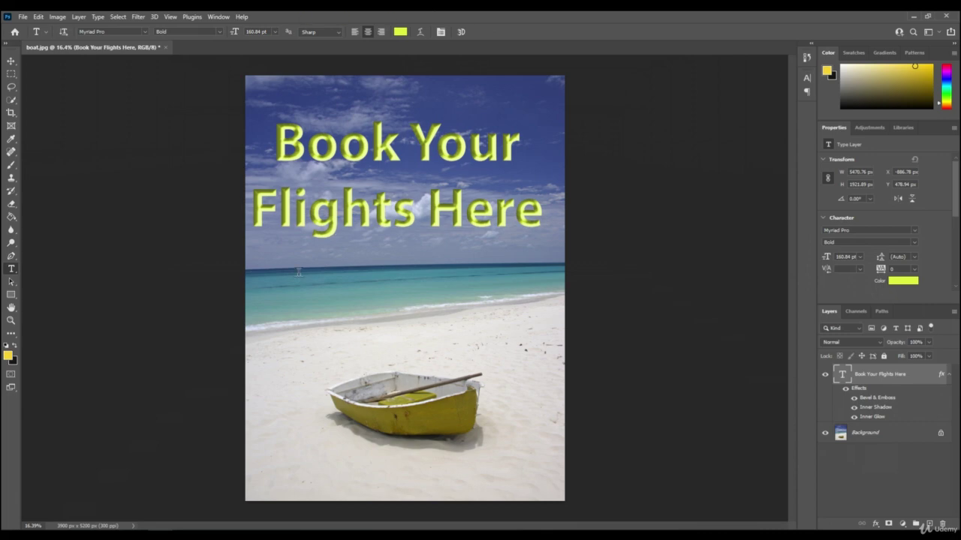
{"action": "left_click_drag", "start_coordinate": [289, 264], "coordinate": [519, 280]}
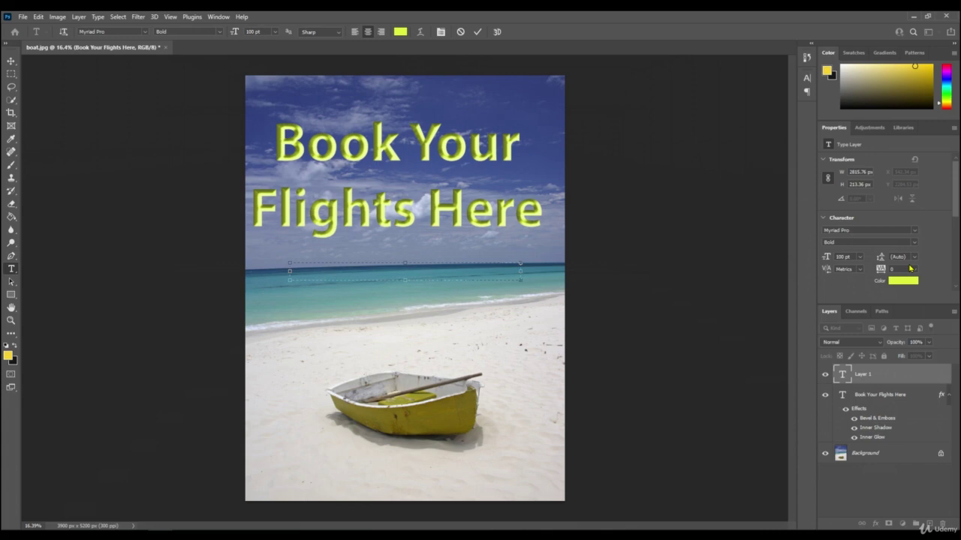
- Set the font size to 50 pt, type the phone number, and commit the text
{"action": "left_click", "coordinate": [842, 257]}
{"action": "type", "text": "50"}
{"action": "left_click", "coordinate": [324, 274]}
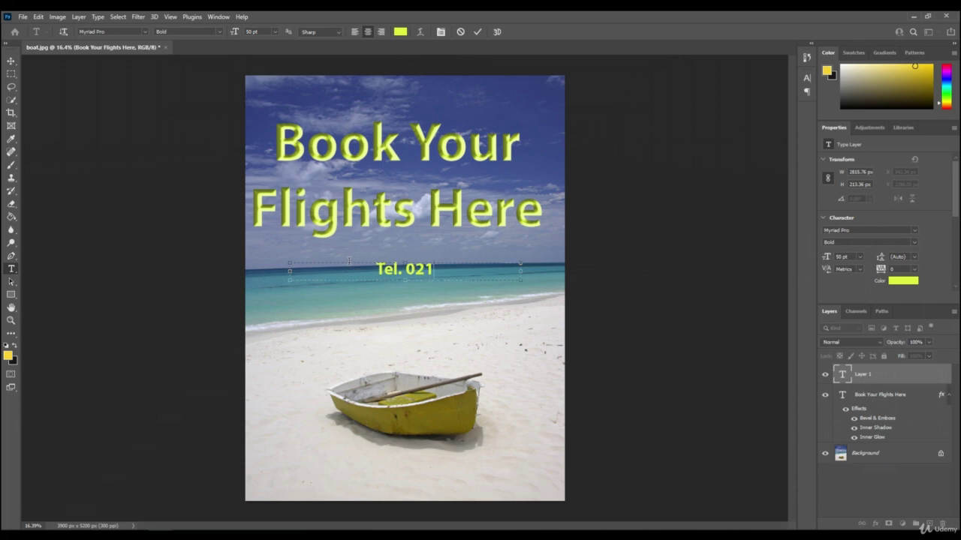
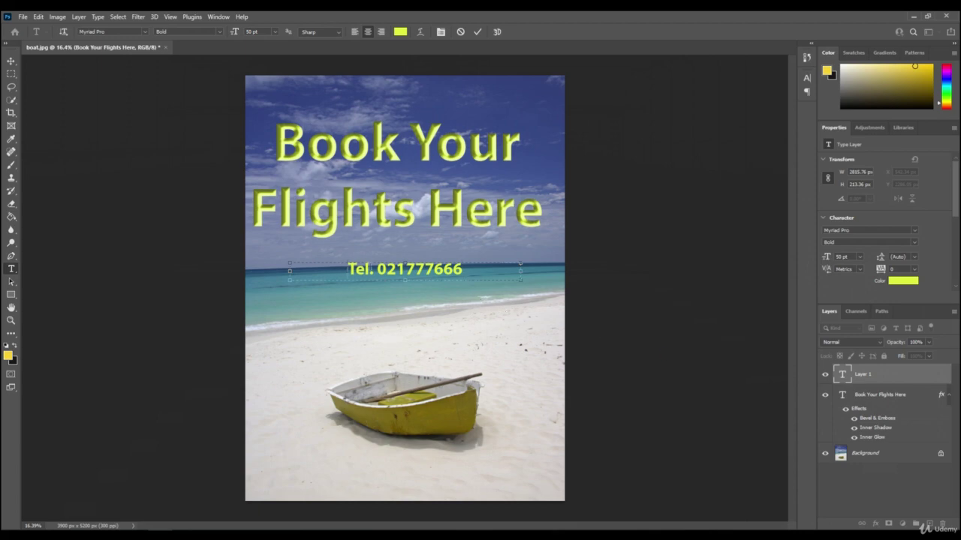
{"action": "left_click_drag", "start_coordinate": [342, 269], "coordinate": [496, 271]}
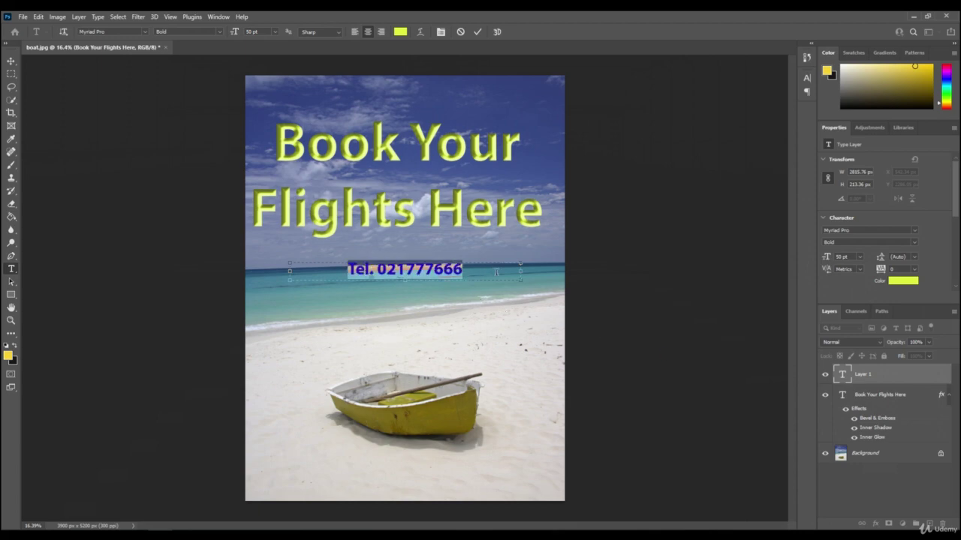
{"action": "left_click", "coordinate": [861, 375]}
- Apply a Bevel & Emboss effect to the phone-number layer through Blending Options
{"action": "right_click", "coordinate": [867, 381]}
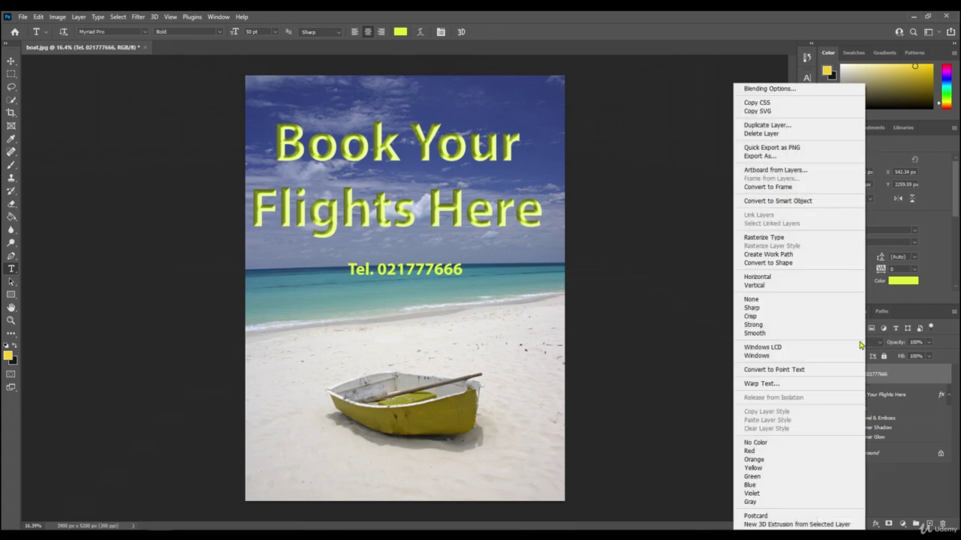
{"action": "left_click", "coordinate": [750, 93]}
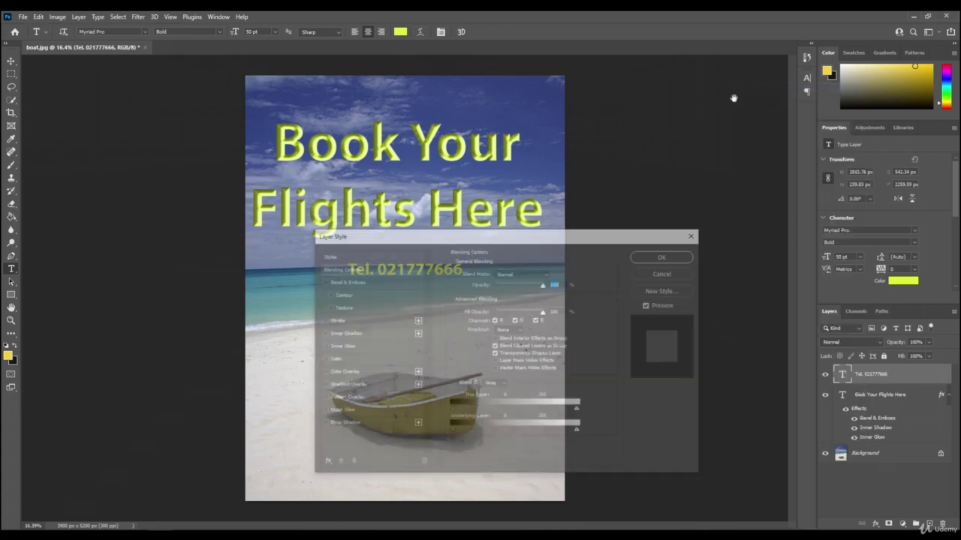
{"action": "left_click", "coordinate": [323, 281]}
{"action": "left_click_drag", "start_coordinate": [415, 240], "coordinate": [392, 305]}
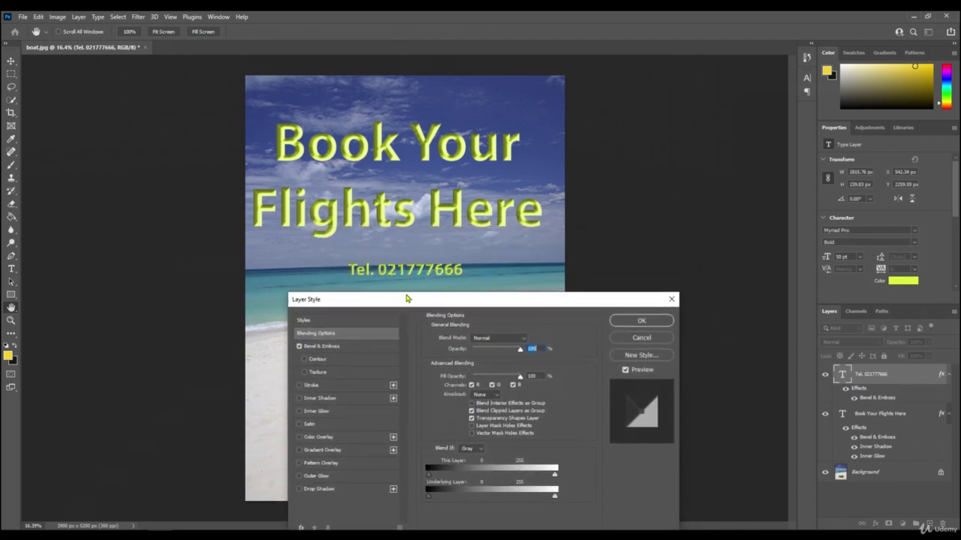
{"action": "left_click", "coordinate": [636, 320]}
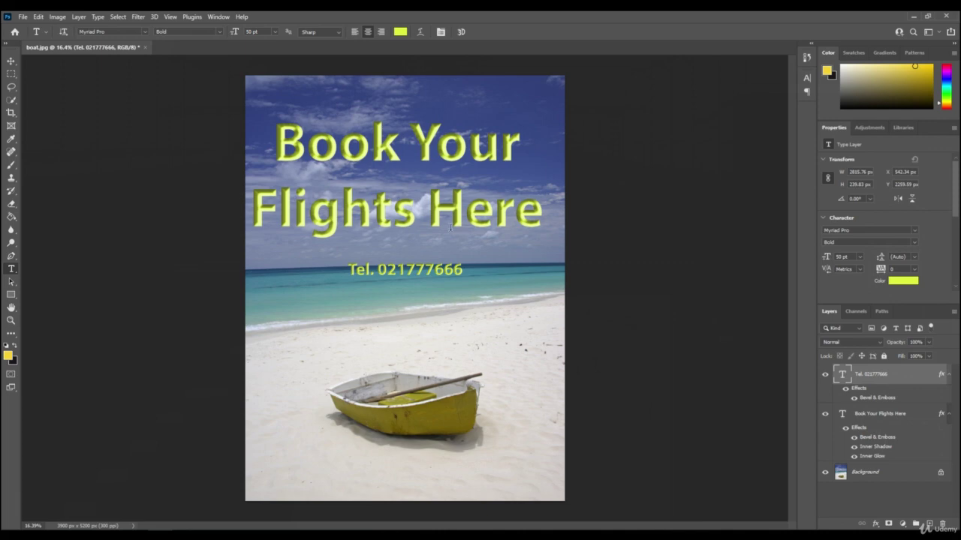
{"action": "left_click", "coordinate": [421, 32]}
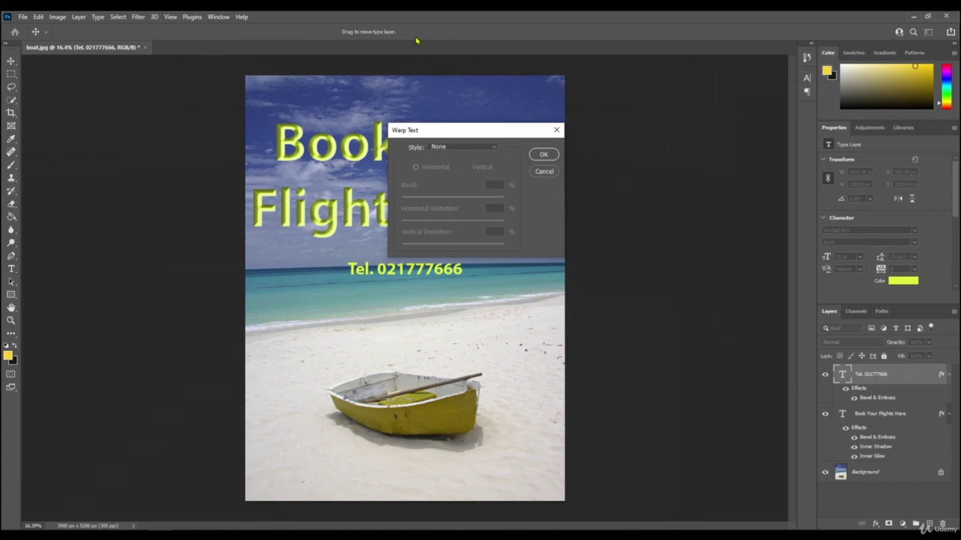
{"action": "left_click", "coordinate": [453, 146]}
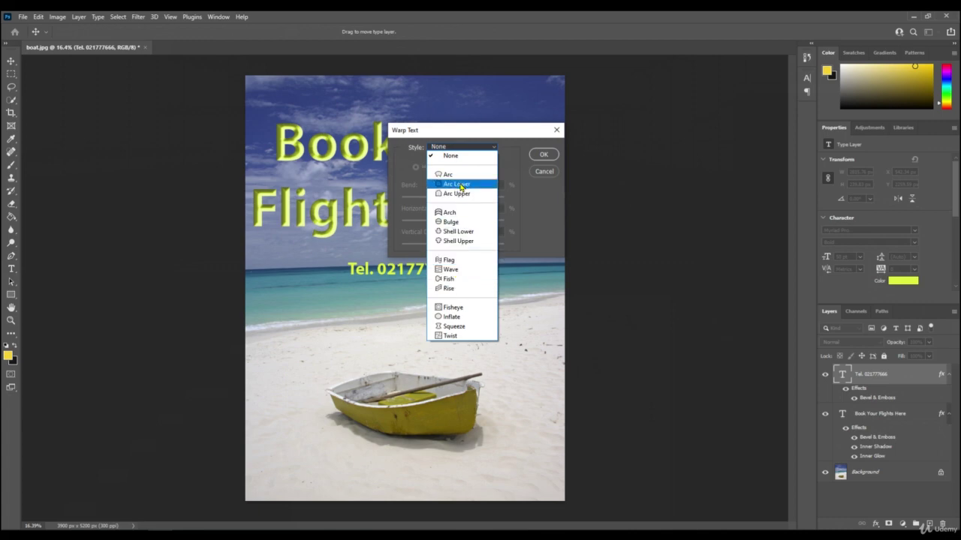
{"action": "left_click", "coordinate": [486, 152]}
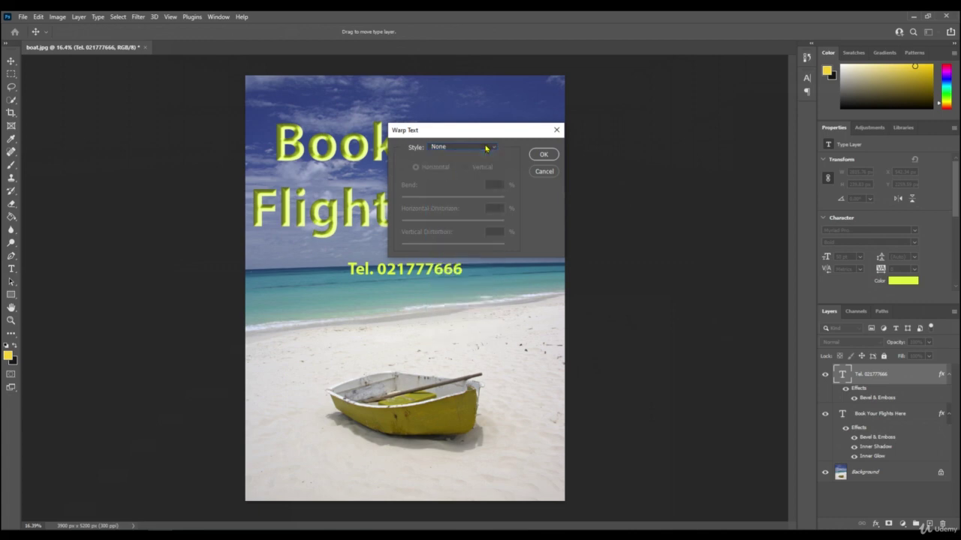
{"action": "left_click", "coordinate": [542, 172]}
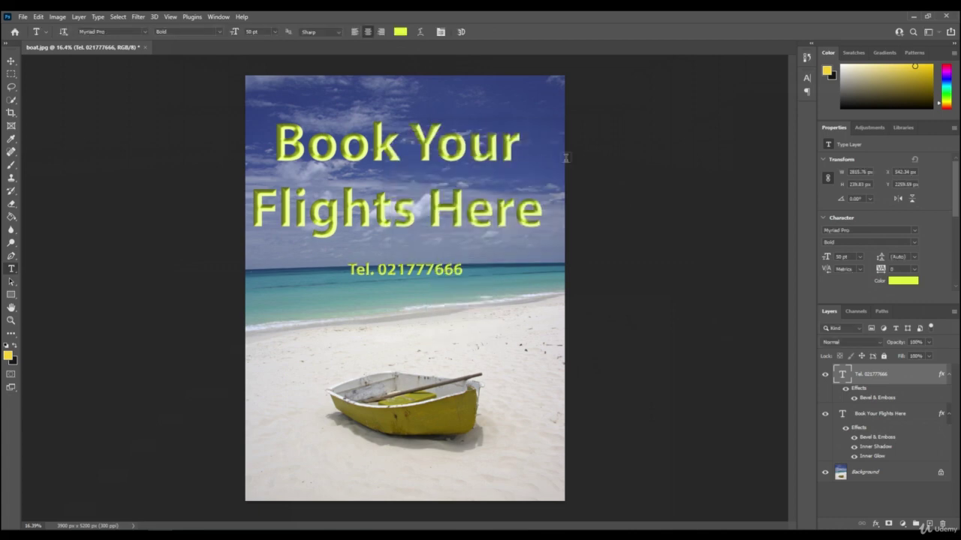